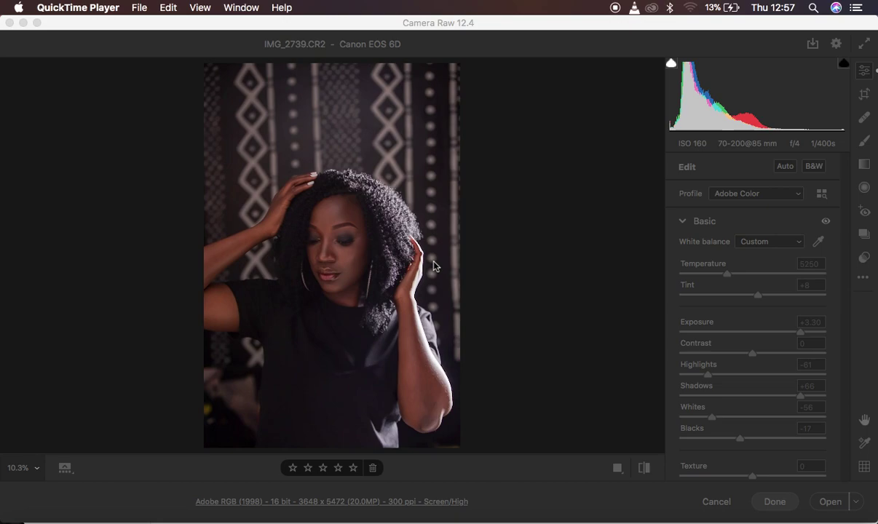
Compare the edited portrait with its original, and reset all its raw adjustments to their defaults.
{"action": "left_click", "coordinate": [467, 22]}
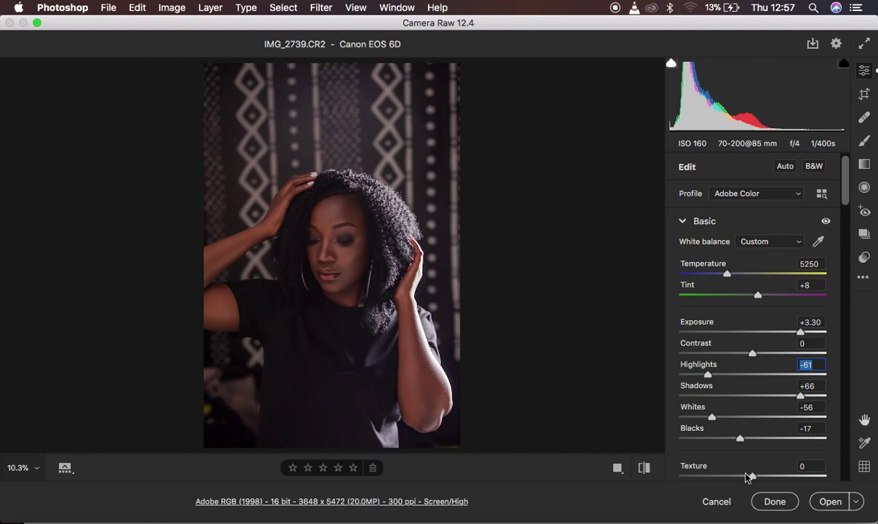
{"action": "left_click", "coordinate": [651, 472]}
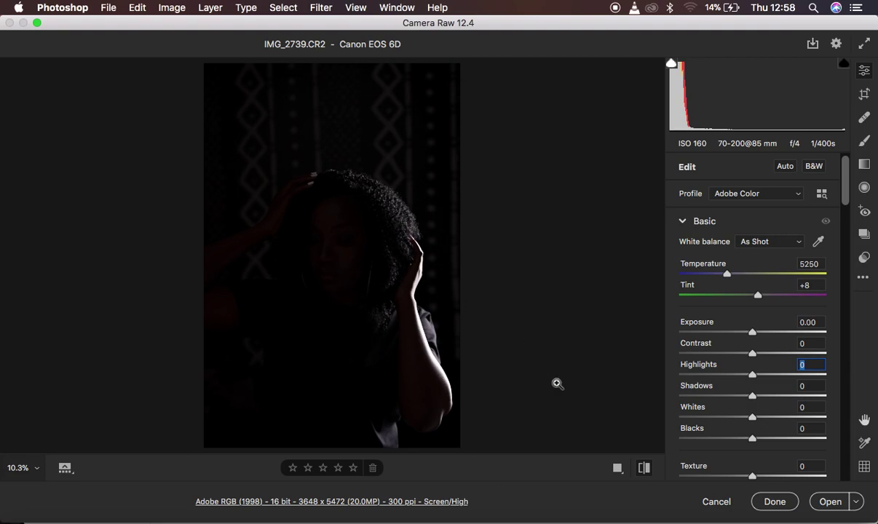
{"action": "key", "text": "super+u"}
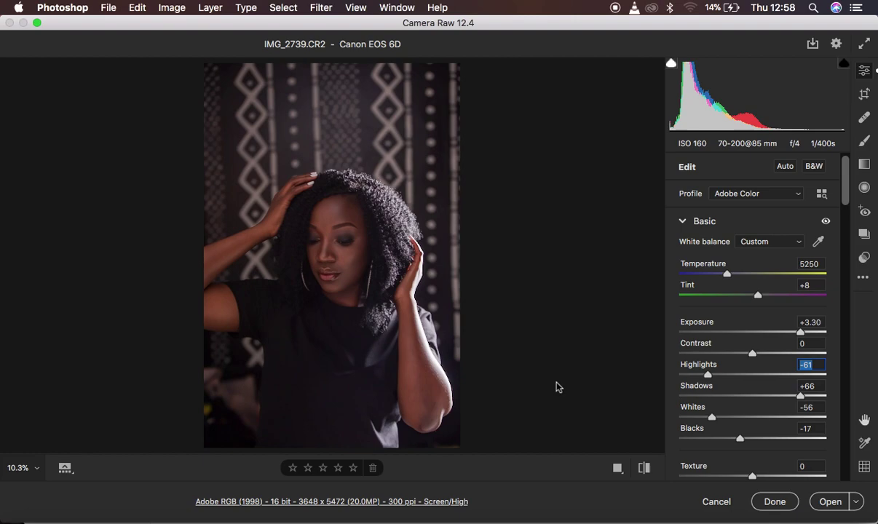
{"action": "left_click", "coordinate": [864, 277]}
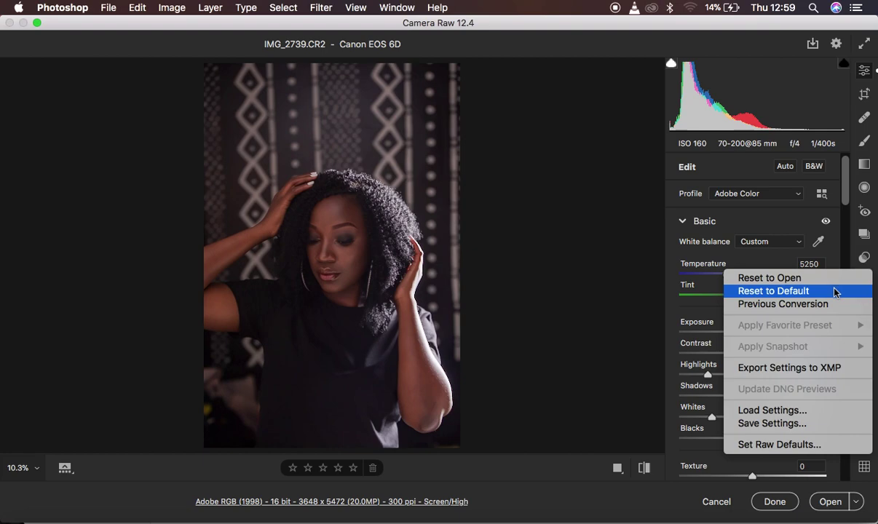
{"action": "left_click", "coordinate": [834, 291]}
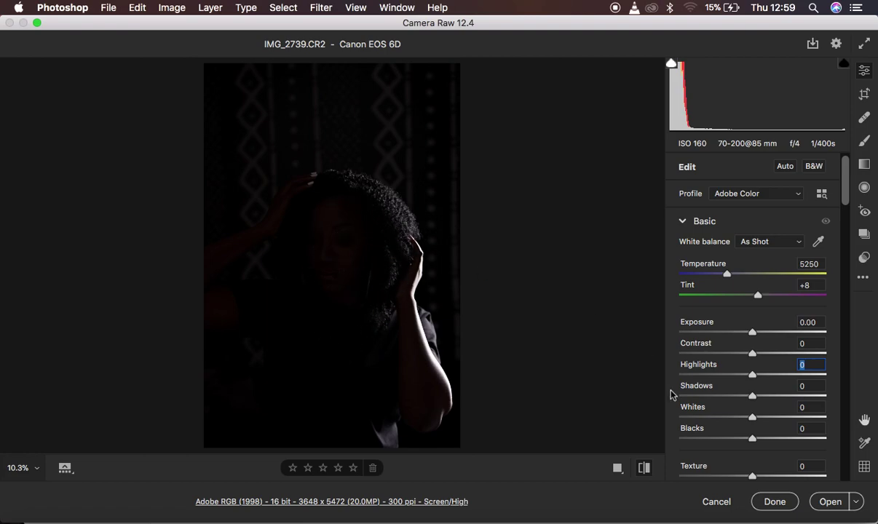
Brighten the dark portrait with Shadows +60 and Exposure +2.80, checking it against the original and at 100% on the face.
{"action": "left_click_drag", "start_coordinate": [754, 396], "coordinate": [797, 404]}
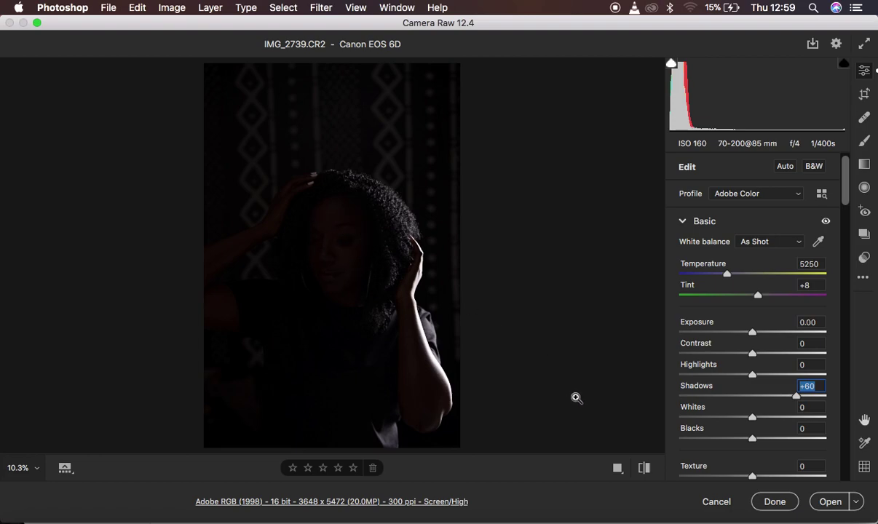
{"action": "left_click", "coordinate": [643, 469]}
{"action": "left_click", "coordinate": [643, 470]}
{"action": "left_click", "coordinate": [644, 470]}
{"action": "left_click_drag", "start_coordinate": [752, 334], "coordinate": [792, 333]}
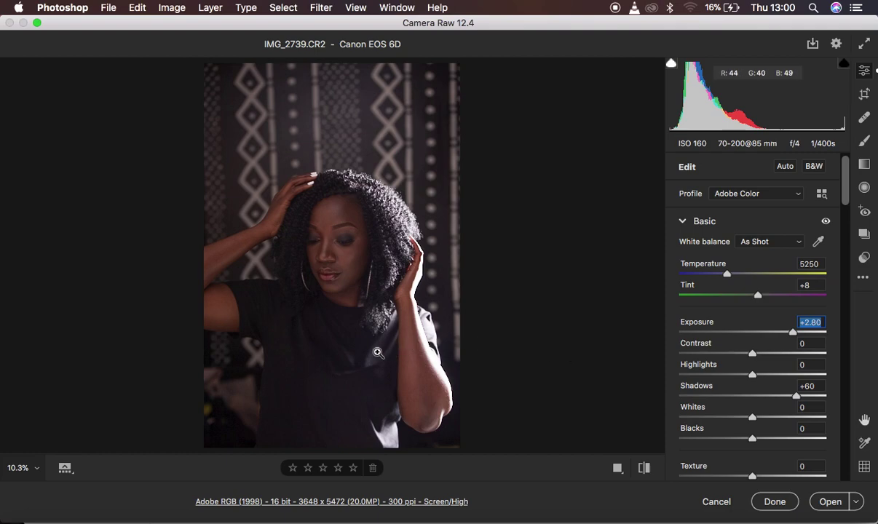
{"action": "left_click", "coordinate": [334, 256]}
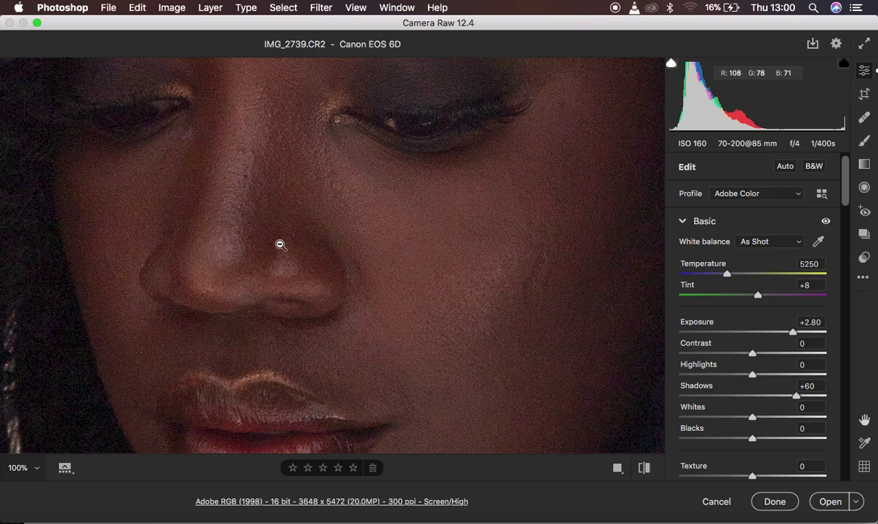
{"action": "left_click", "coordinate": [414, 217], "text": "alt"}
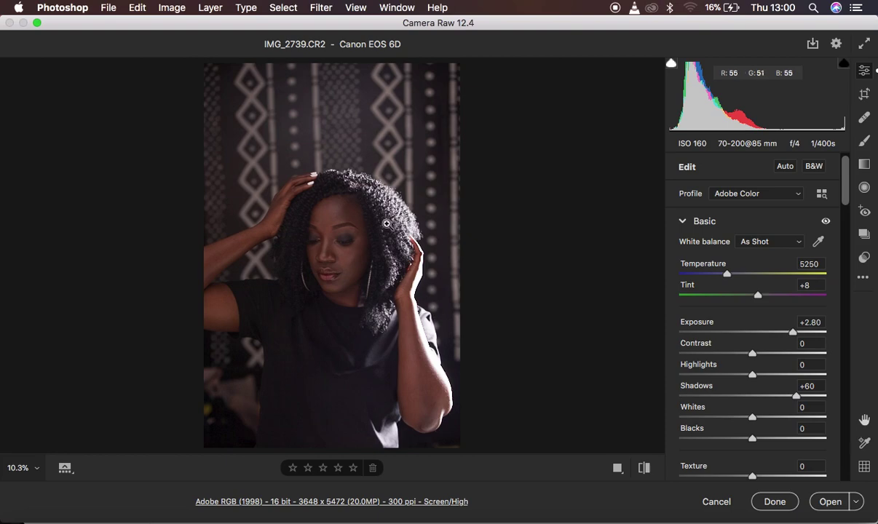
Set Highlights to -58 and Whites to -55, and compare the portrait before and after.
{"action": "left_click_drag", "start_coordinate": [752, 374], "coordinate": [711, 374]}
{"action": "left_click_drag", "start_coordinate": [754, 419], "coordinate": [713, 416]}
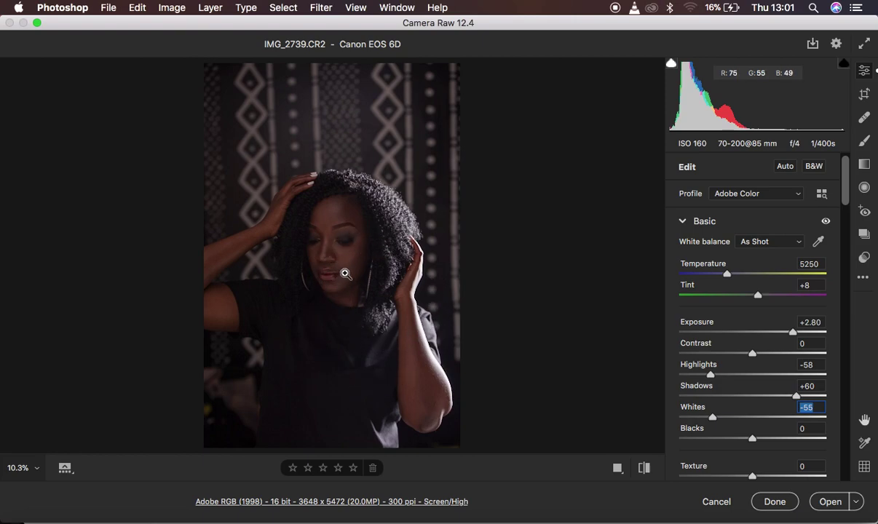
{"action": "key", "text": "backslash"}
{"action": "key", "text": "backslash"}
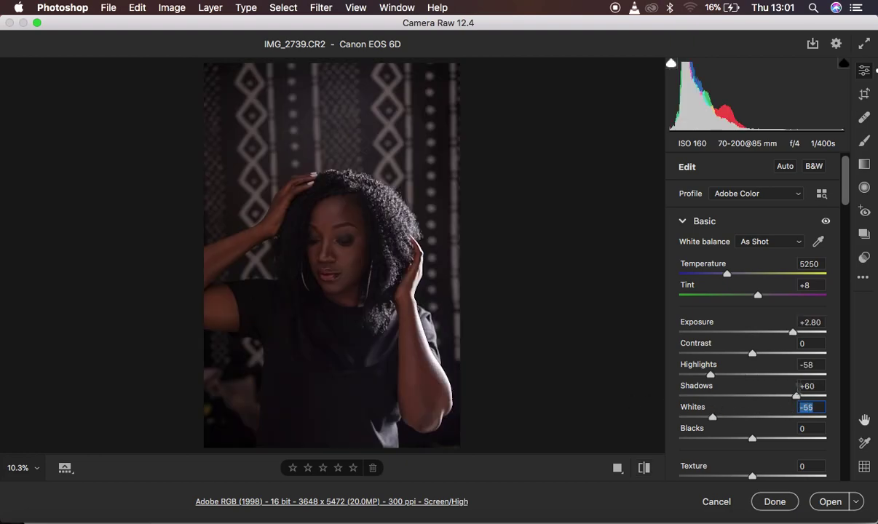
Fine-tune the portrait's basic tones to Shadows +66, Exposure +3.10 and Blacks -8.
{"action": "left_click_drag", "start_coordinate": [798, 398], "coordinate": [803, 400]}
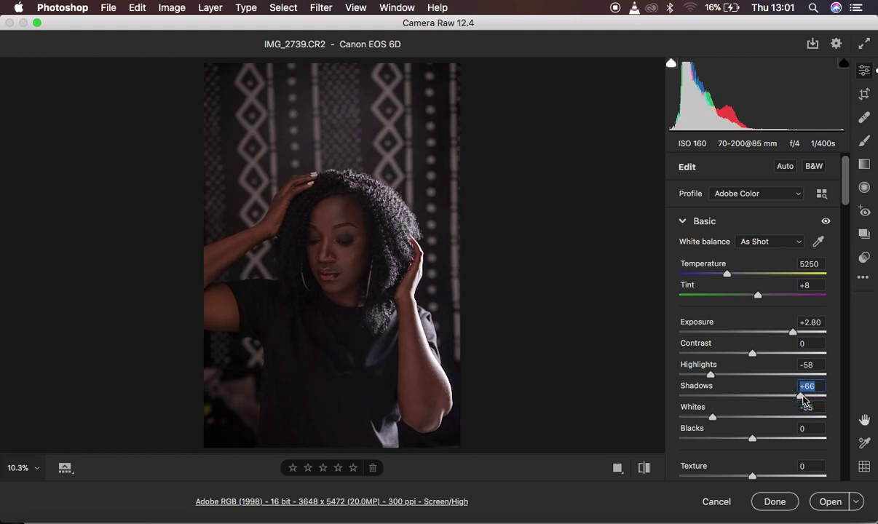
{"action": "left_click_drag", "start_coordinate": [794, 334], "coordinate": [798, 335]}
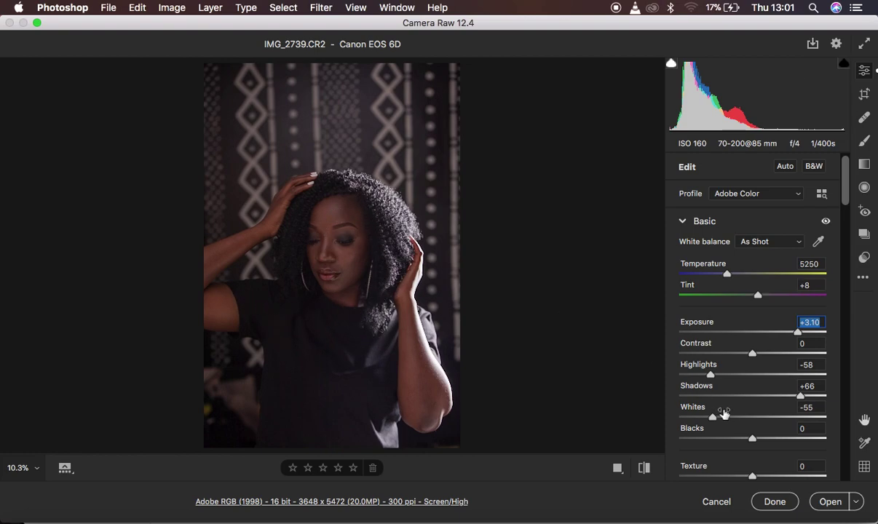
{"action": "left_click", "coordinate": [752, 439]}
{"action": "mouse_move", "coordinate": [753, 439]}
{"action": "left_mouse_down"}
{"action": "mouse_move", "coordinate": [677, 439]}
{"action": "mouse_move", "coordinate": [797, 438]}
{"action": "mouse_move", "coordinate": [748, 440]}
{"action": "left_mouse_up"}
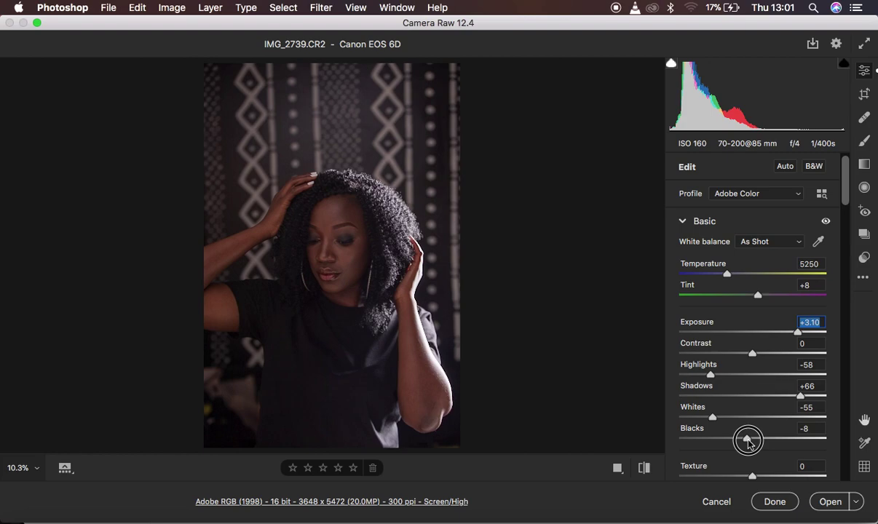
{"action": "left_click_drag", "start_coordinate": [748, 441], "coordinate": [750, 442]}
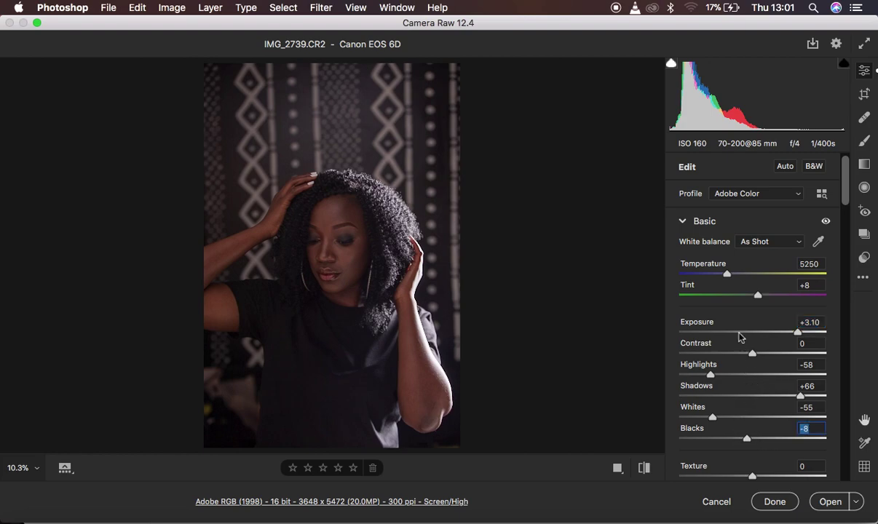
Inspect the shirt at 100%, and set Dehaze to +10 and Clarity to +3, comparing the result with the original.
{"action": "scroll", "coordinate": [749, 455], "scroll_direction": "down", "scroll_amount": 5}
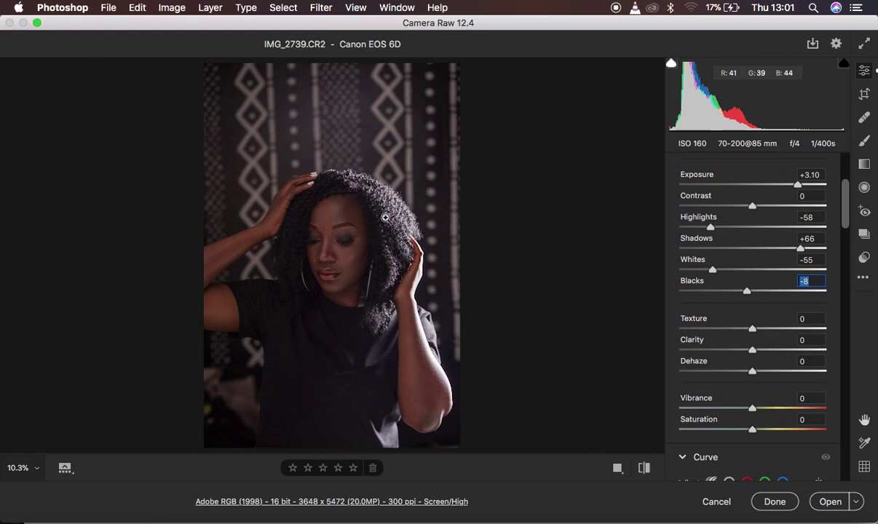
{"action": "left_click", "coordinate": [357, 362]}
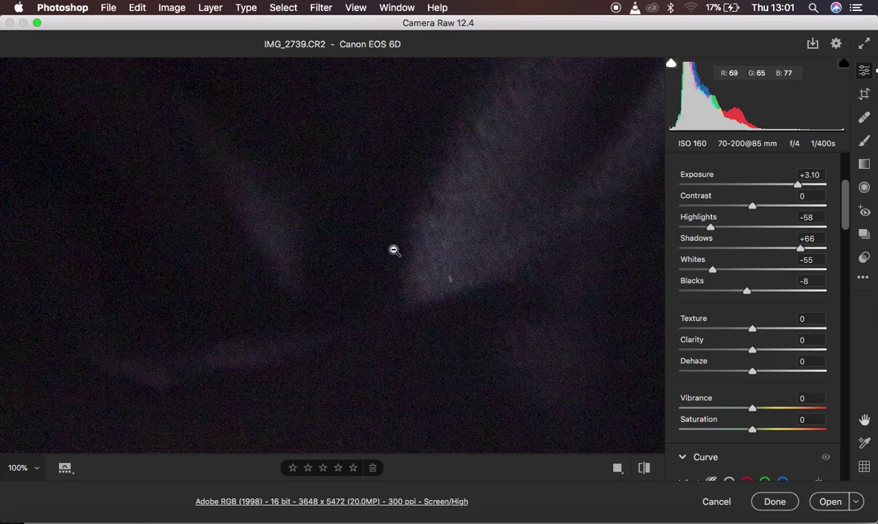
{"action": "left_click", "coordinate": [433, 228]}
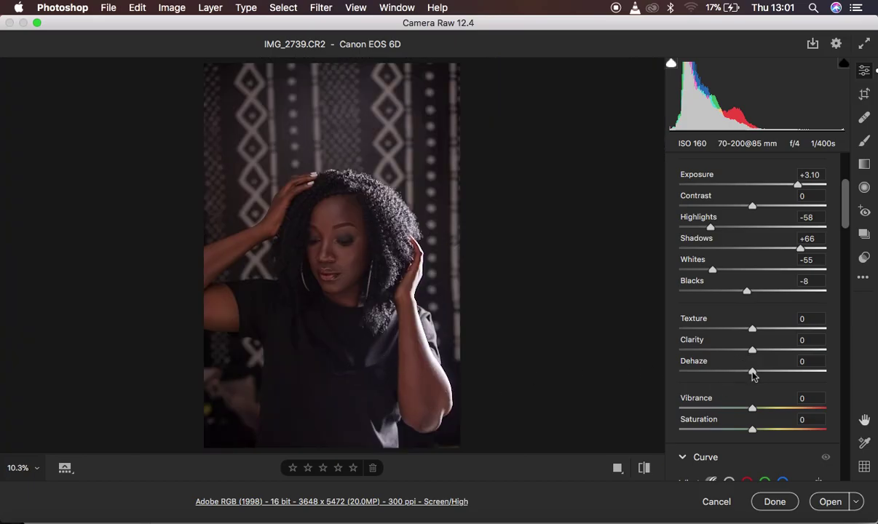
{"action": "left_click_drag", "start_coordinate": [753, 374], "coordinate": [757, 353]}
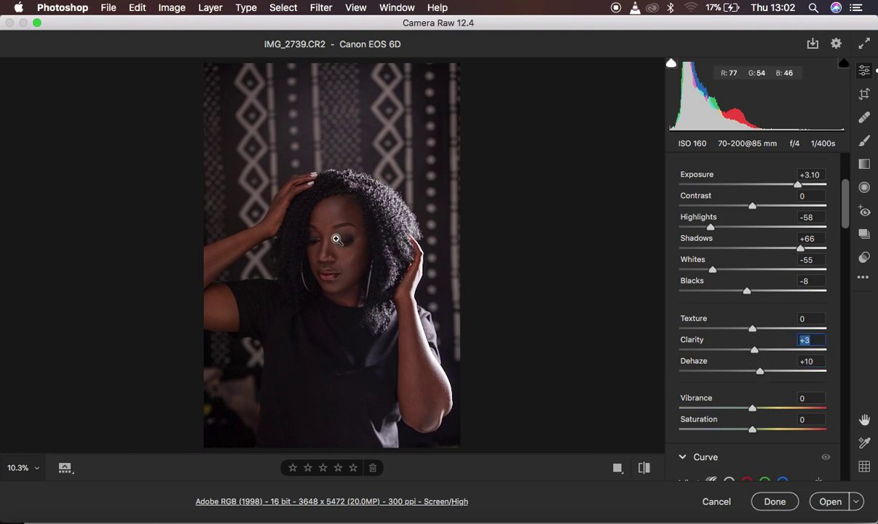
{"action": "left_click", "coordinate": [645, 469]}
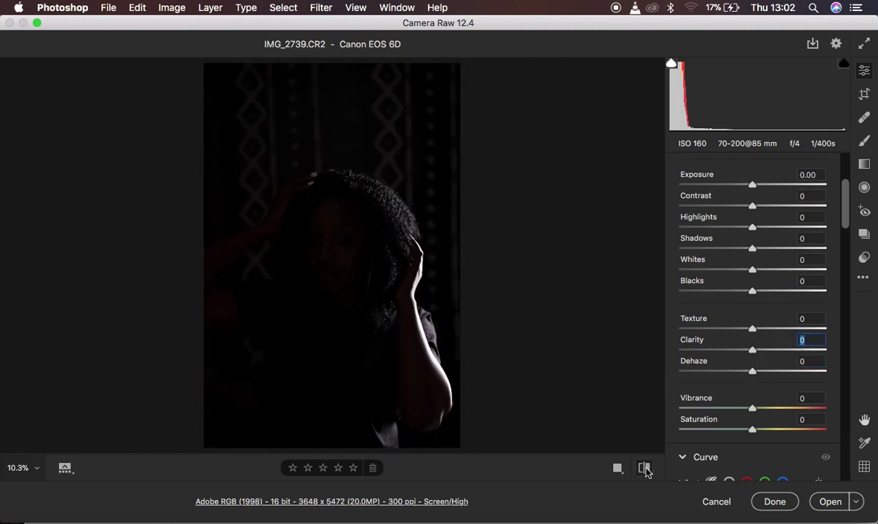
{"action": "left_click", "coordinate": [645, 469]}
{"action": "left_click", "coordinate": [645, 469]}
{"action": "left_click", "coordinate": [645, 469]}
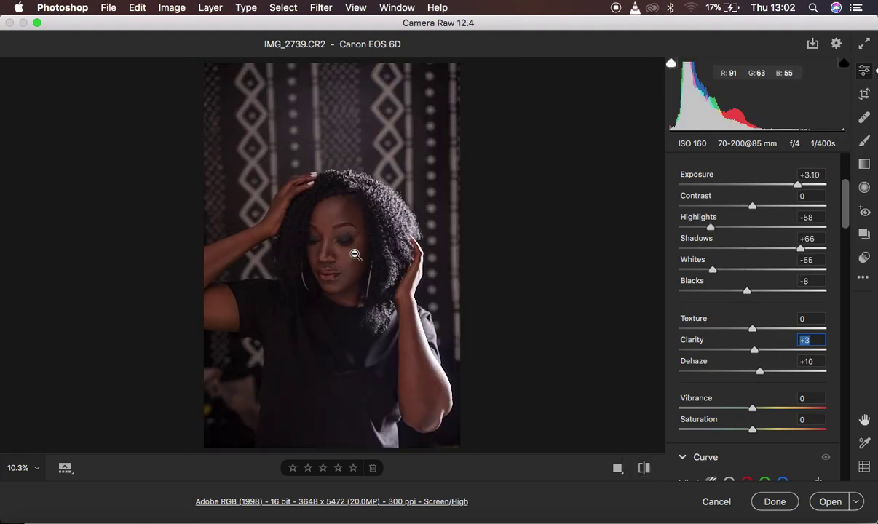
Check the face at 100% and set the portrait's Vibrance to +8.
{"action": "left_click", "coordinate": [335, 240]}
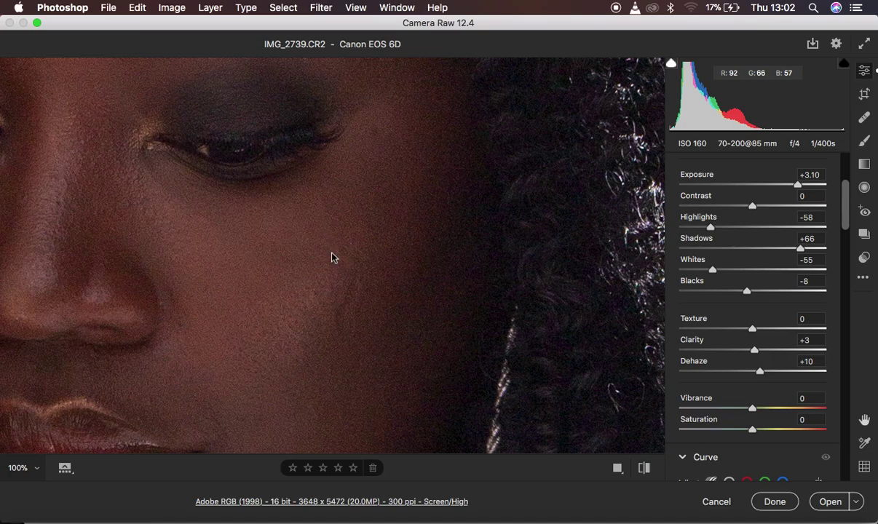
{"action": "left_click", "coordinate": [314, 241], "text": "alt"}
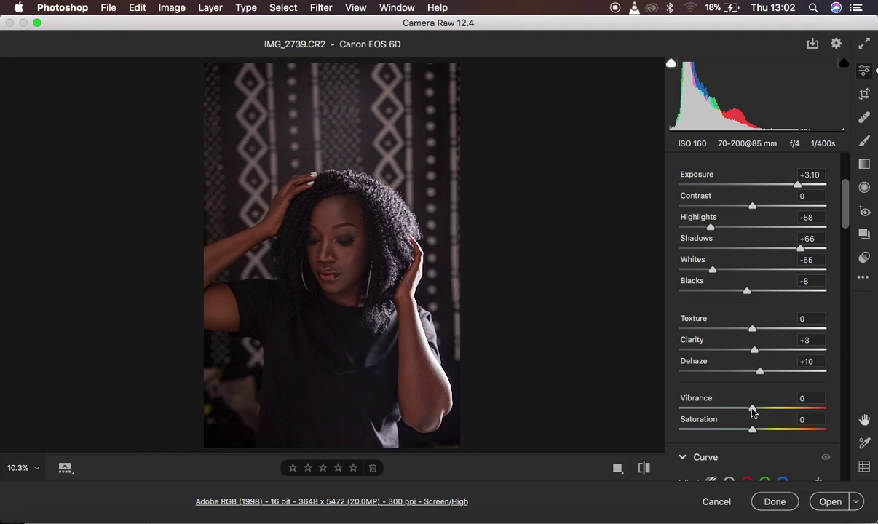
{"action": "left_click_drag", "start_coordinate": [753, 412], "coordinate": [759, 411]}
Lift the dark areas with the parametric curve, setting its Shadows to +17 and Darks to +3.
{"action": "scroll", "coordinate": [770, 450], "scroll_direction": "down", "scroll_amount": 15}
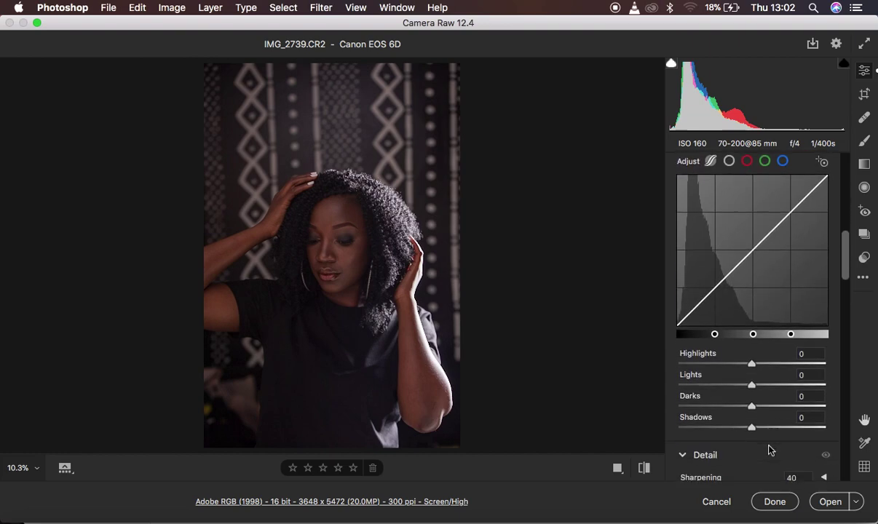
{"action": "scroll", "coordinate": [770, 449], "scroll_direction": "up", "scroll_amount": 5}
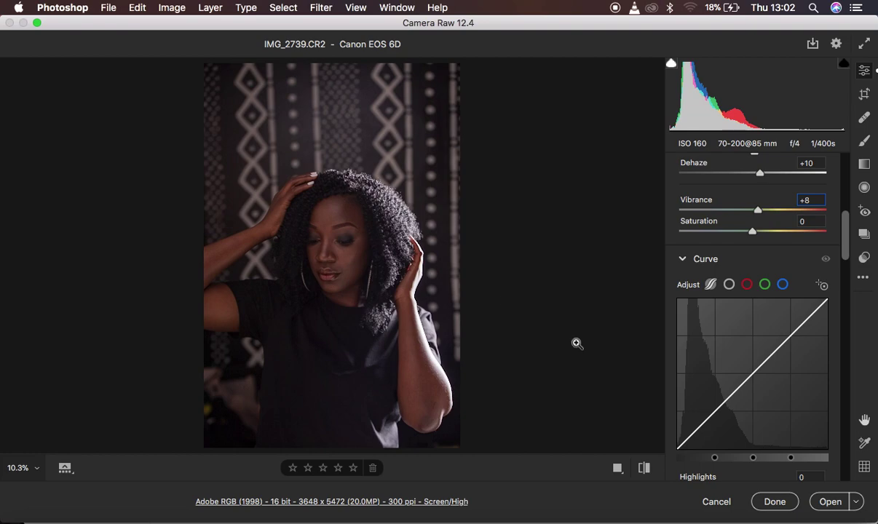
{"action": "scroll", "coordinate": [744, 345], "scroll_direction": "down", "scroll_amount": 5}
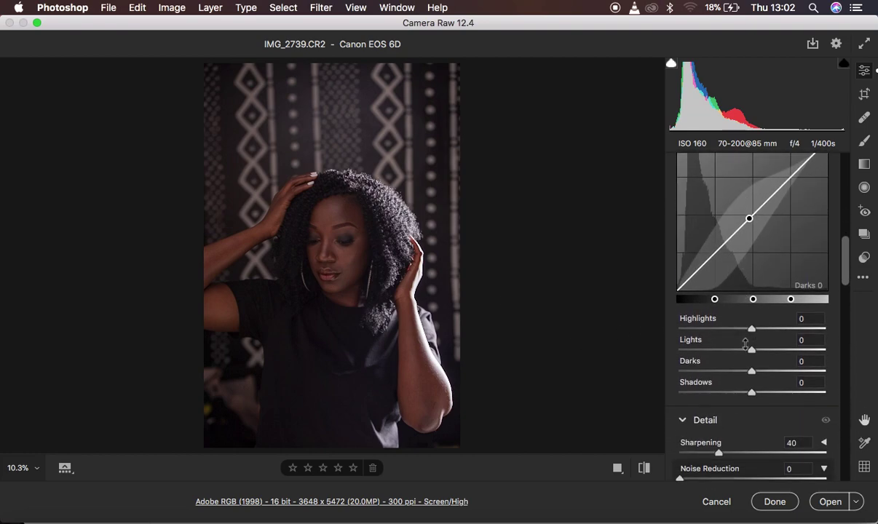
{"action": "scroll", "coordinate": [744, 345], "scroll_direction": "up", "scroll_amount": 3}
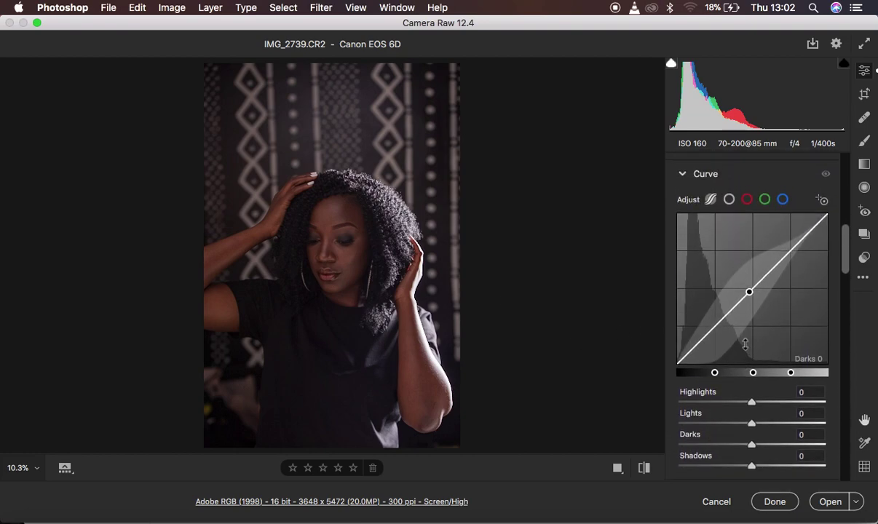
{"action": "left_click", "coordinate": [729, 200]}
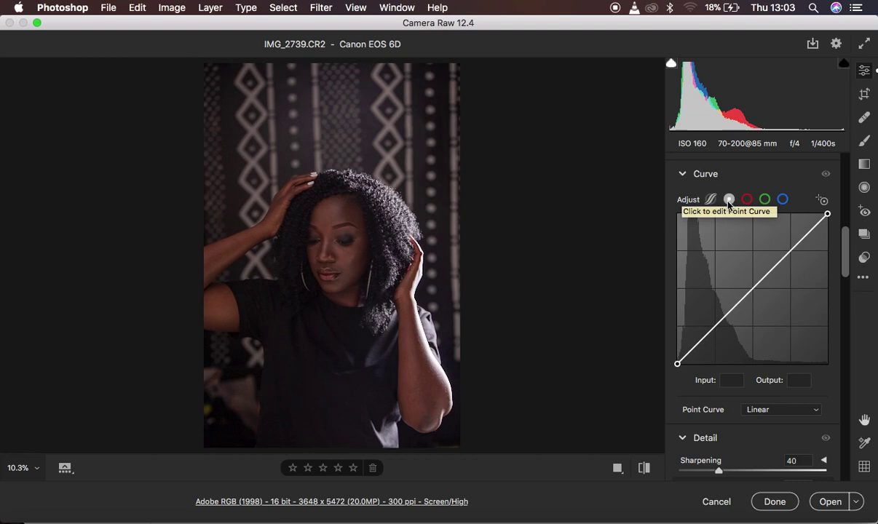
{"action": "left_click", "coordinate": [711, 200]}
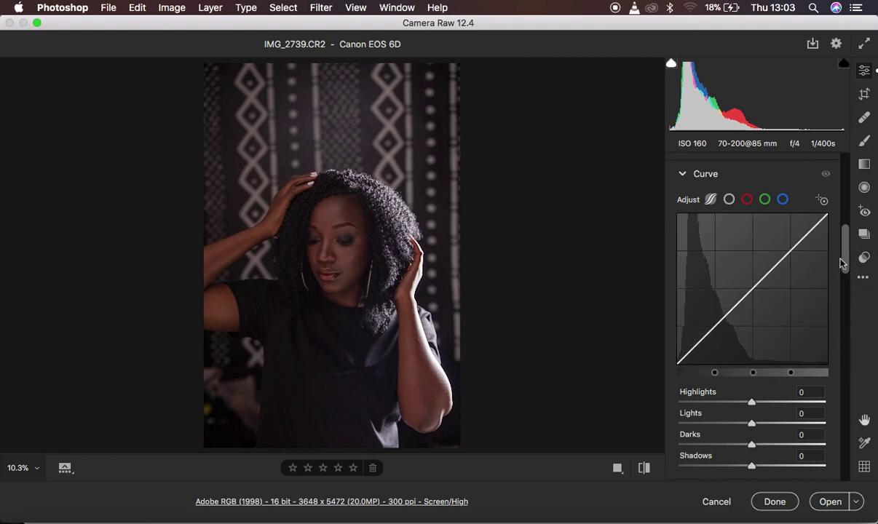
{"action": "mouse_move", "coordinate": [845, 258]}
{"action": "left_mouse_down"}
{"action": "mouse_move", "coordinate": [848, 281]}
{"action": "mouse_move", "coordinate": [847, 269]}
{"action": "left_mouse_up"}
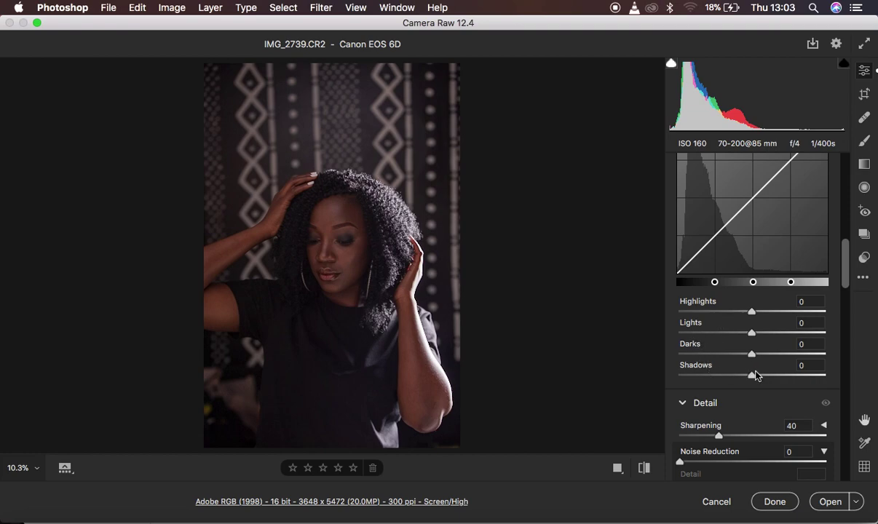
{"action": "left_click_drag", "start_coordinate": [754, 380], "coordinate": [756, 355]}
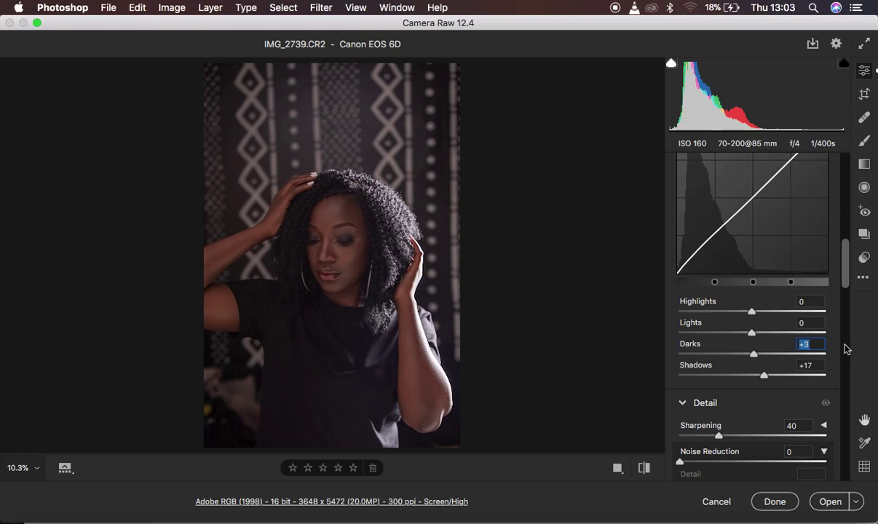
{"action": "scroll", "coordinate": [816, 324], "scroll_direction": "up", "scroll_amount": 2}
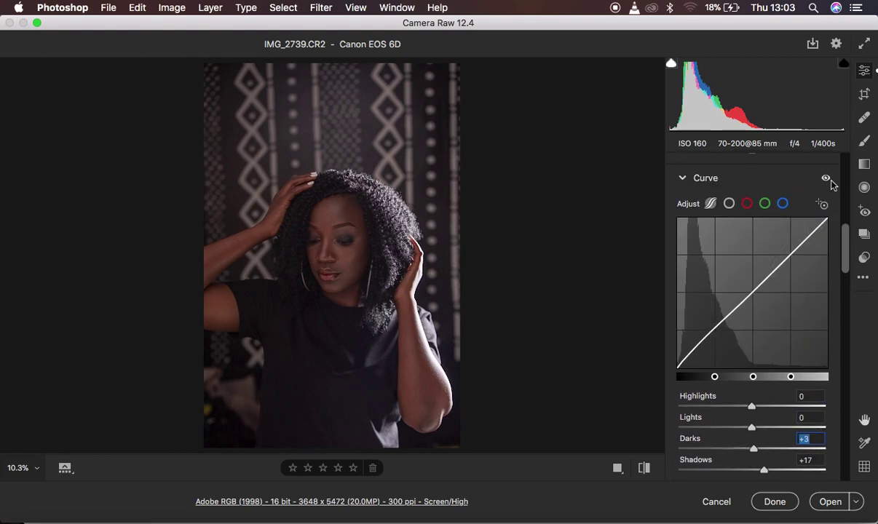
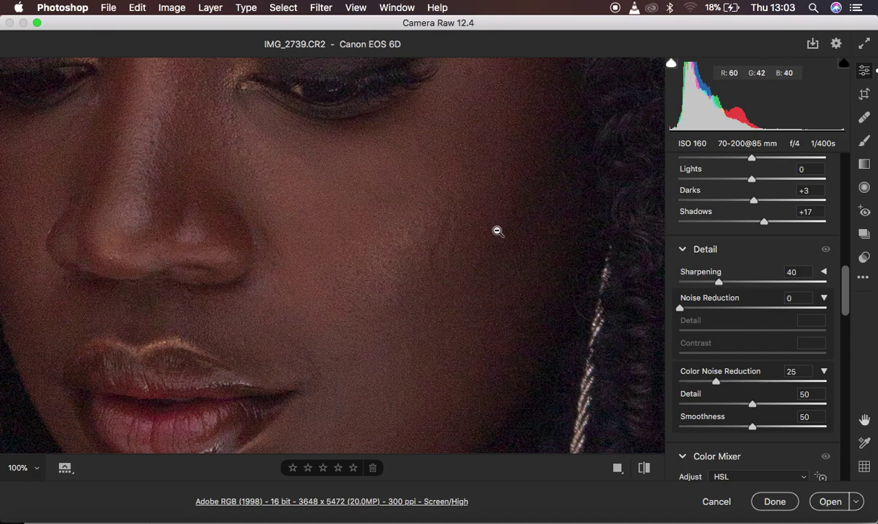
Test luminance Noise Reduction on the face at 100%, trying 42 and 95 before settling on 33.
{"action": "key", "text": "super+0"}
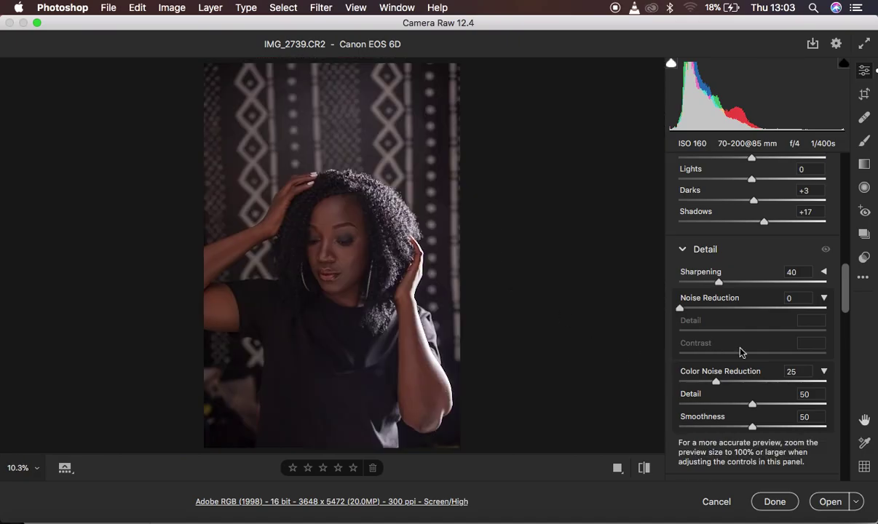
{"action": "scroll", "coordinate": [740, 352], "scroll_direction": "down", "scroll_amount": 4}
{"action": "scroll", "coordinate": [740, 352], "scroll_direction": "up", "scroll_amount": 4}
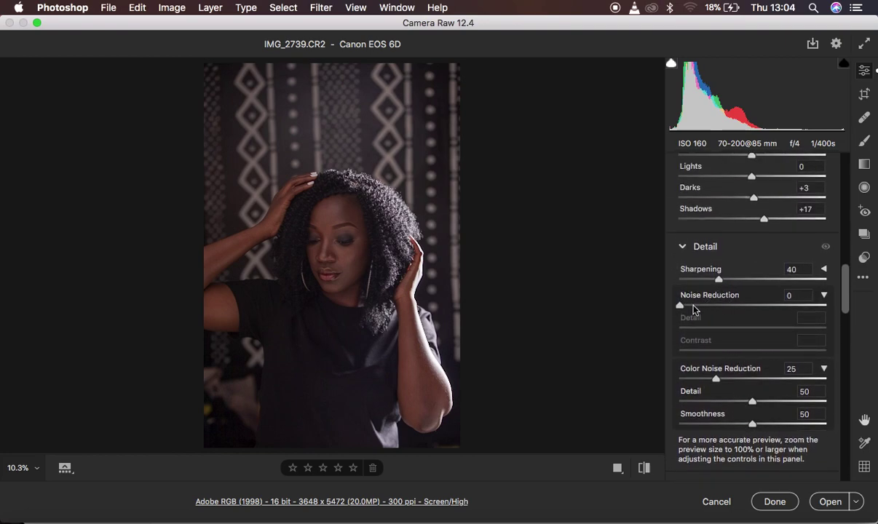
{"action": "left_click", "coordinate": [345, 249]}
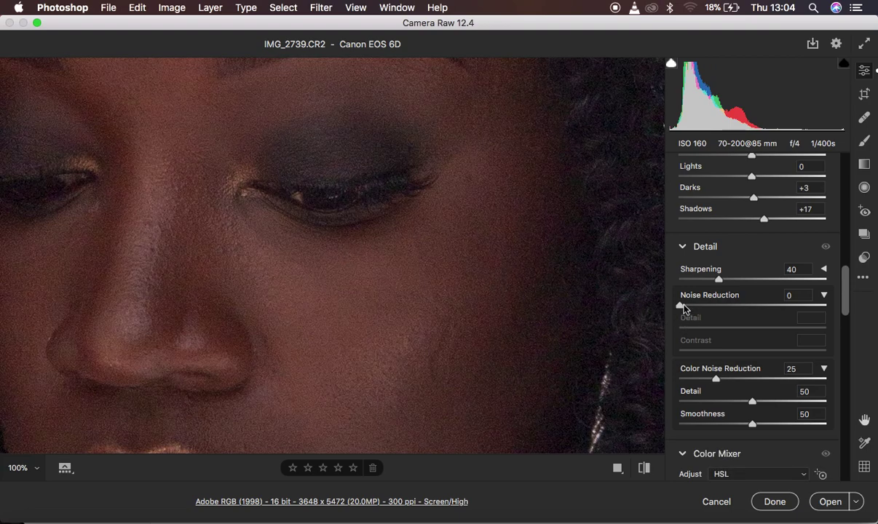
{"action": "left_click_drag", "start_coordinate": [683, 309], "coordinate": [740, 306]}
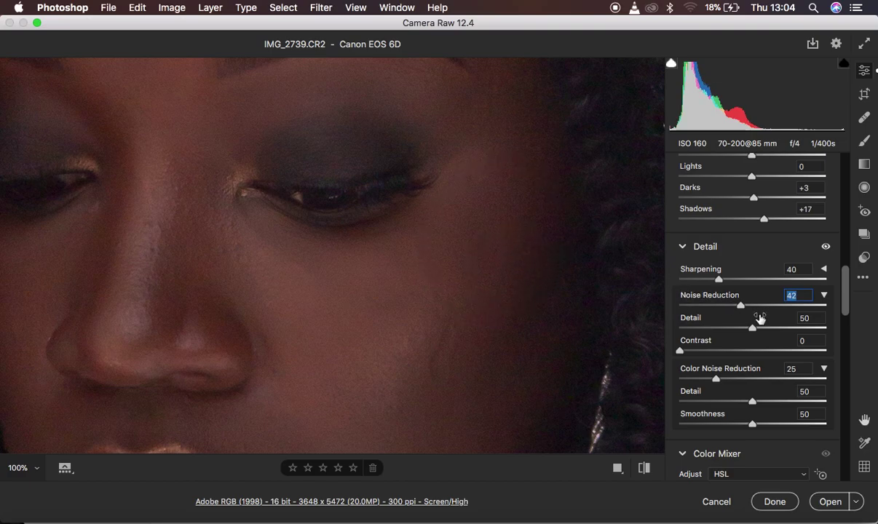
{"action": "left_click_drag", "start_coordinate": [759, 306], "coordinate": [819, 306]}
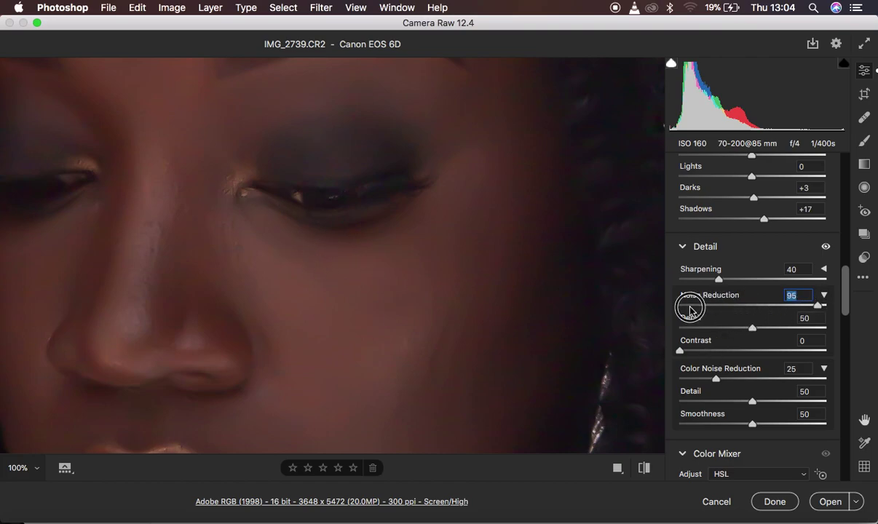
{"action": "type", "text": "0"}
{"action": "left_click_drag", "start_coordinate": [701, 310], "coordinate": [724, 309]}
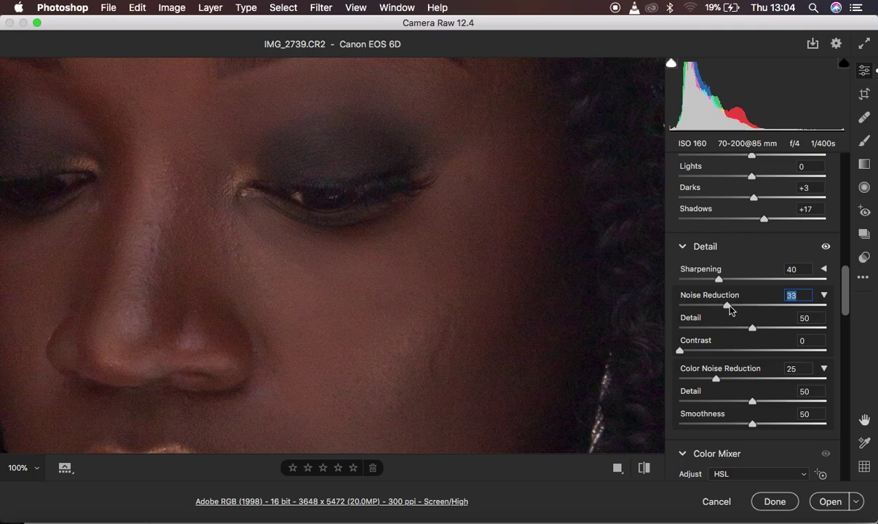
Check the smoothed skin at several zoom levels and lower the luminance Noise Reduction to 23.
{"action": "key", "text": "super+0"}
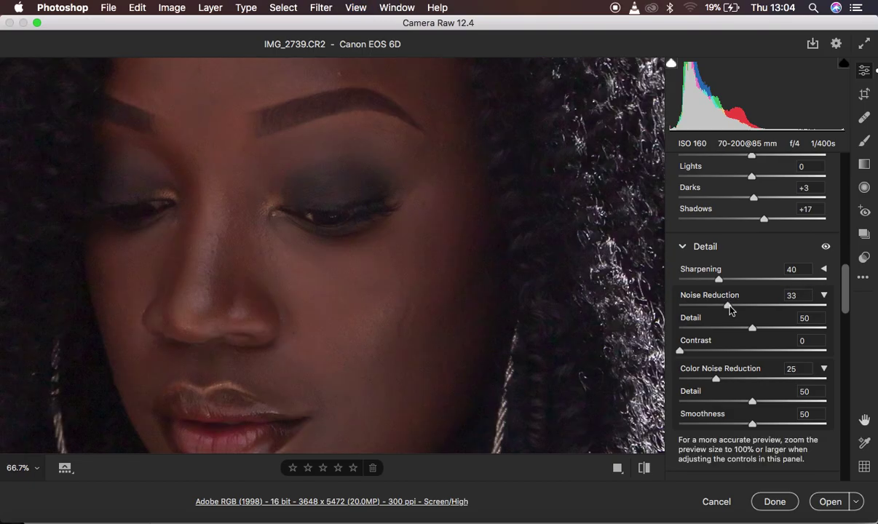
{"action": "key", "text": "super+minus"}
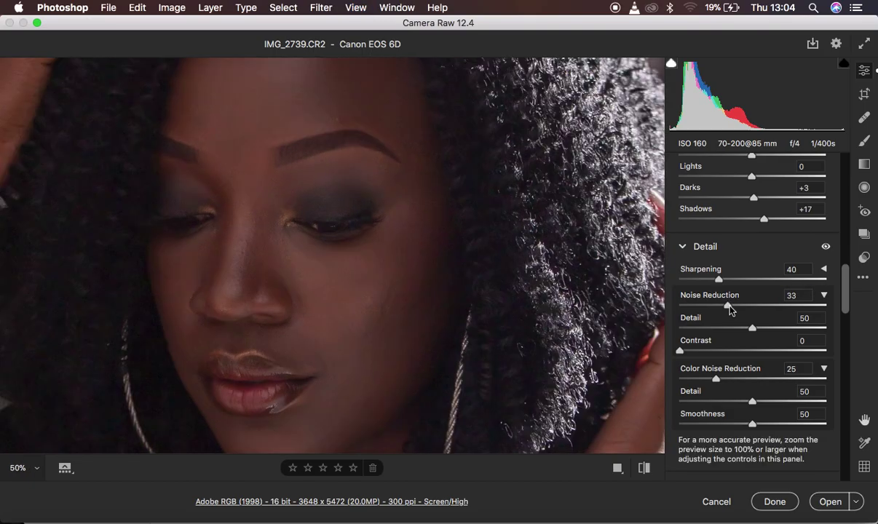
{"action": "key", "text": "super+minus"}
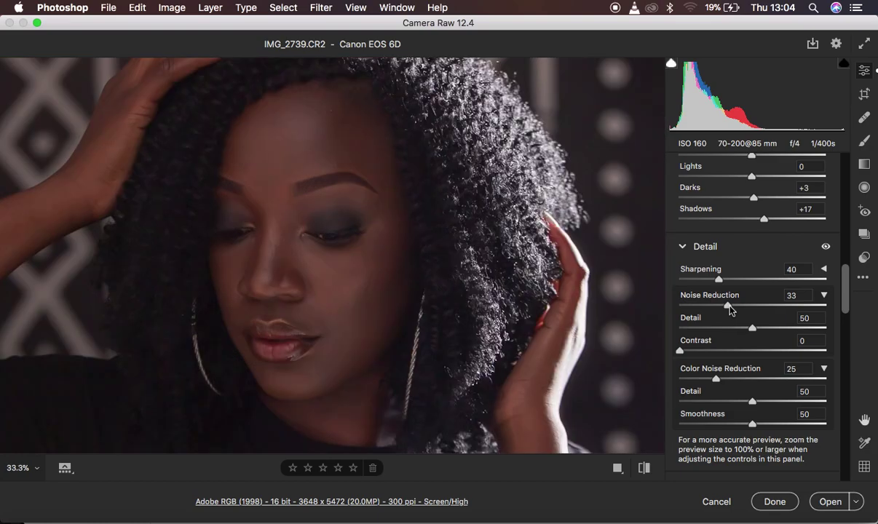
{"action": "key", "text": "super+minus"}
{"action": "key", "text": "super+minus"}
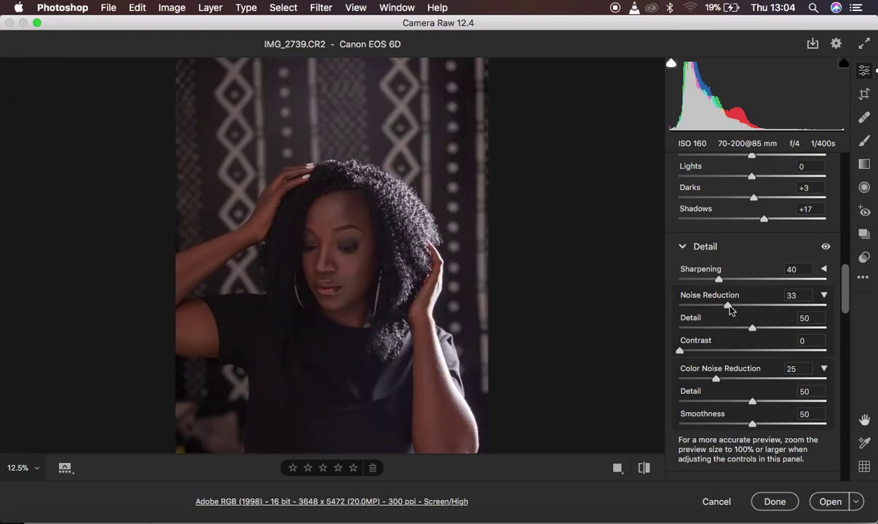
{"action": "key", "text": "super+minus"}
{"action": "key", "text": "super+plus"}
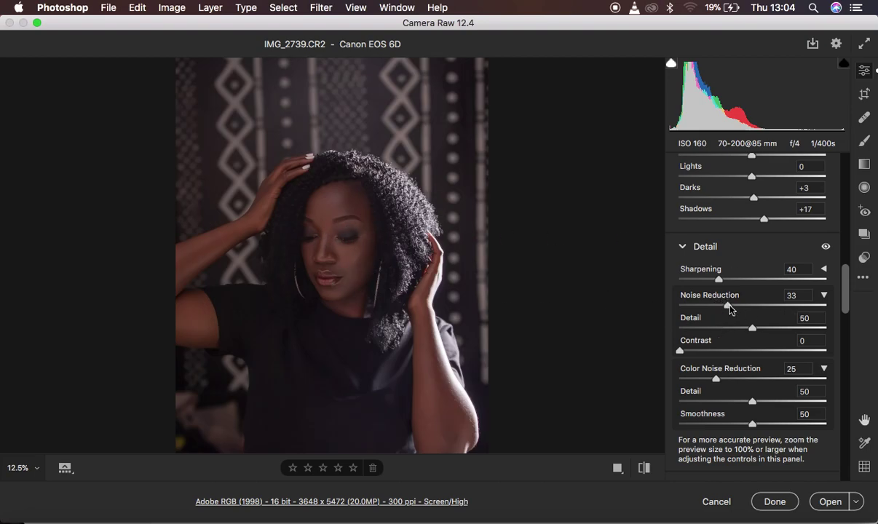
{"action": "left_click_drag", "start_coordinate": [728, 306], "coordinate": [714, 312]}
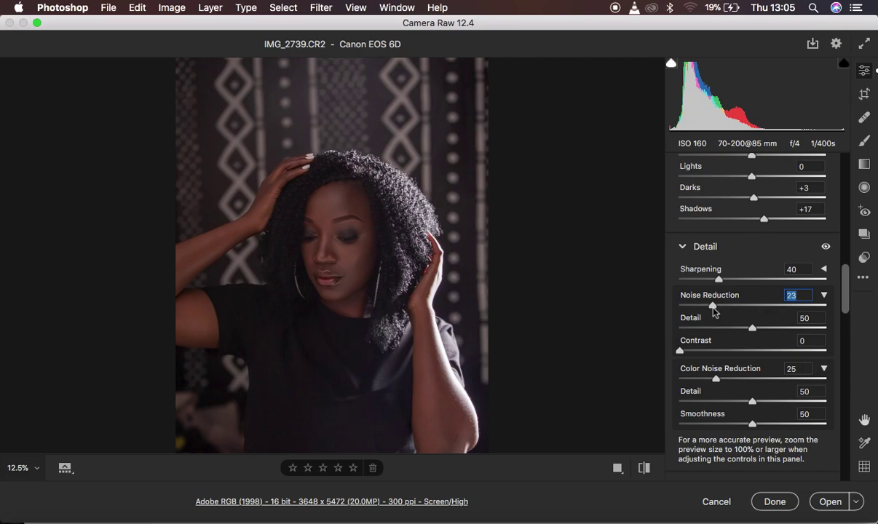
{"action": "left_click", "coordinate": [324, 230], "text": "alt"}
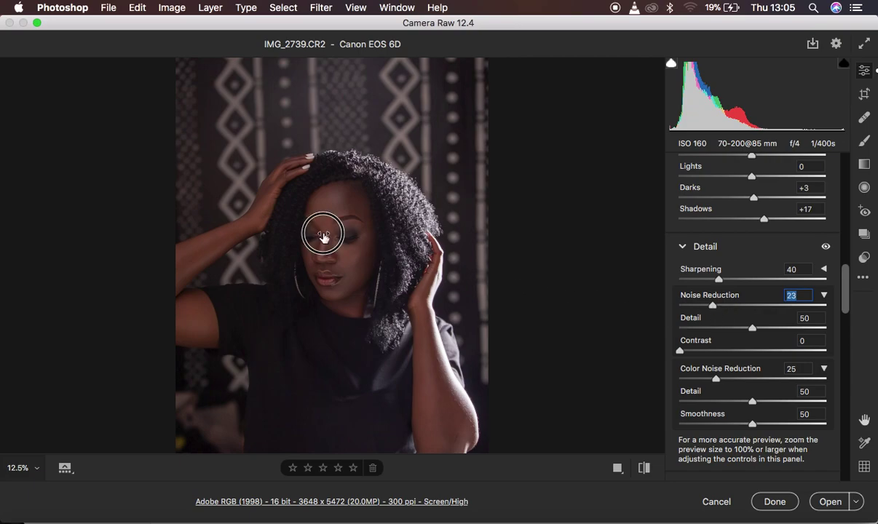
{"action": "left_click", "coordinate": [323, 234], "text": "alt"}
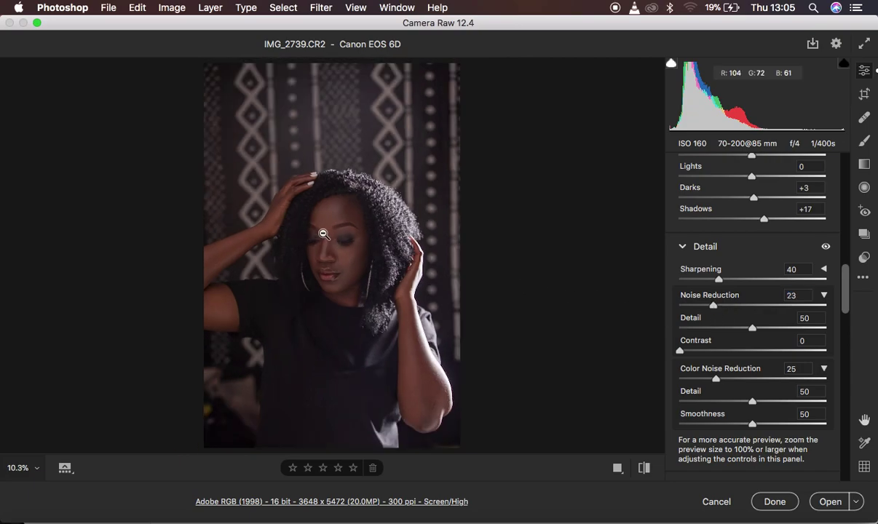
{"action": "left_click", "coordinate": [323, 234]}
{"action": "left_click", "coordinate": [323, 234], "text": "alt"}
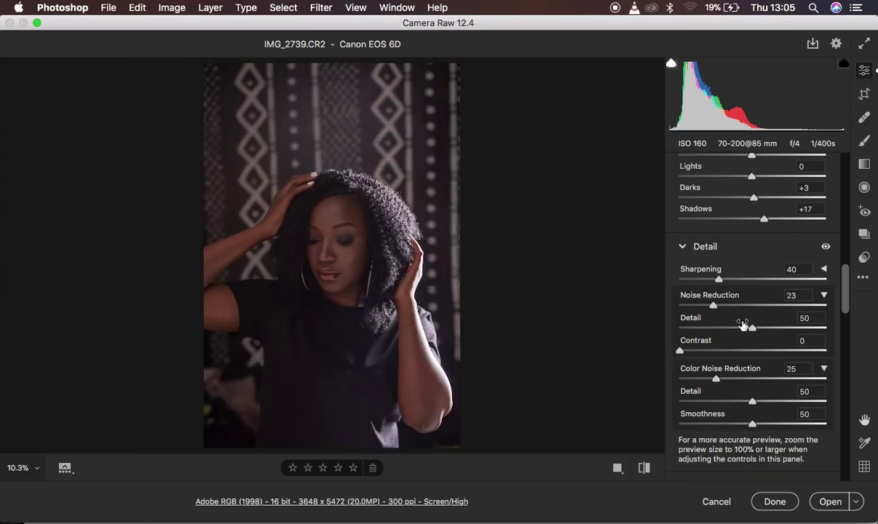
Set Noise Reduction to 21 and Color Noise Reduction to 27, comparing the portrait with the original.
{"action": "left_click_drag", "start_coordinate": [712, 306], "coordinate": [711, 308]}
{"action": "left_click_drag", "start_coordinate": [715, 378], "coordinate": [718, 379]}
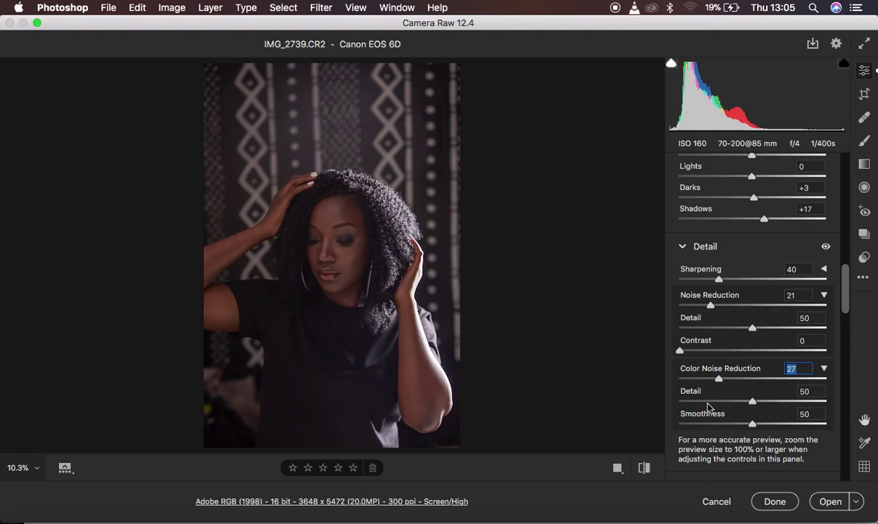
{"action": "left_click", "coordinate": [645, 469]}
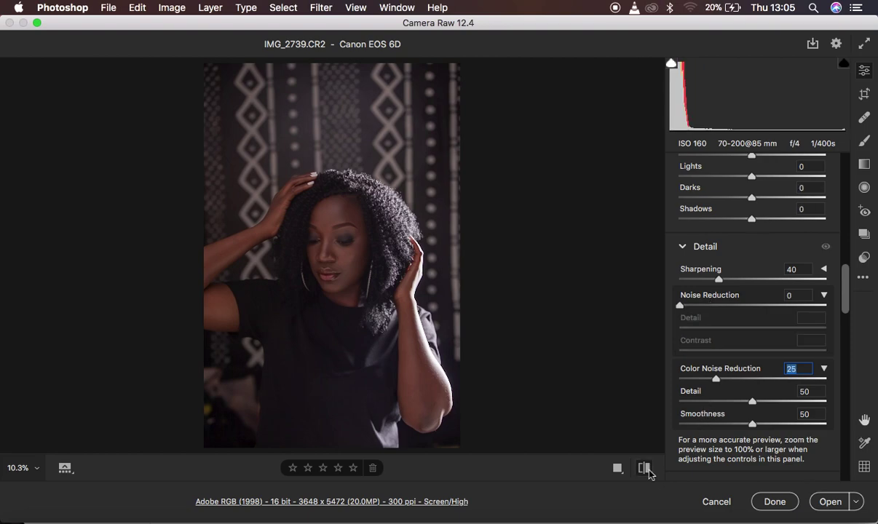
{"action": "left_click", "coordinate": [647, 469]}
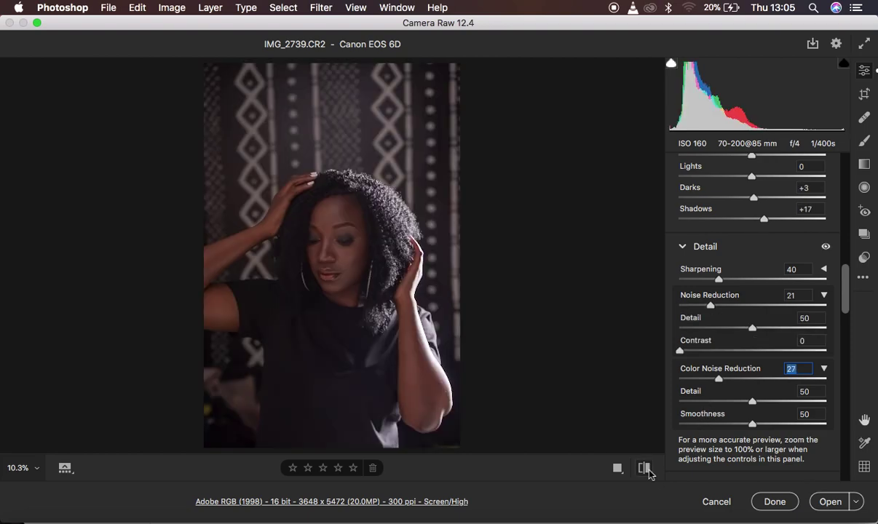
Brighten the skin colours with HSL Luminance values of Reds +9, Oranges +17 and Yellows +14, comparing with the Color Mixer off.
{"action": "scroll", "coordinate": [772, 406], "scroll_direction": "down", "scroll_amount": 5}
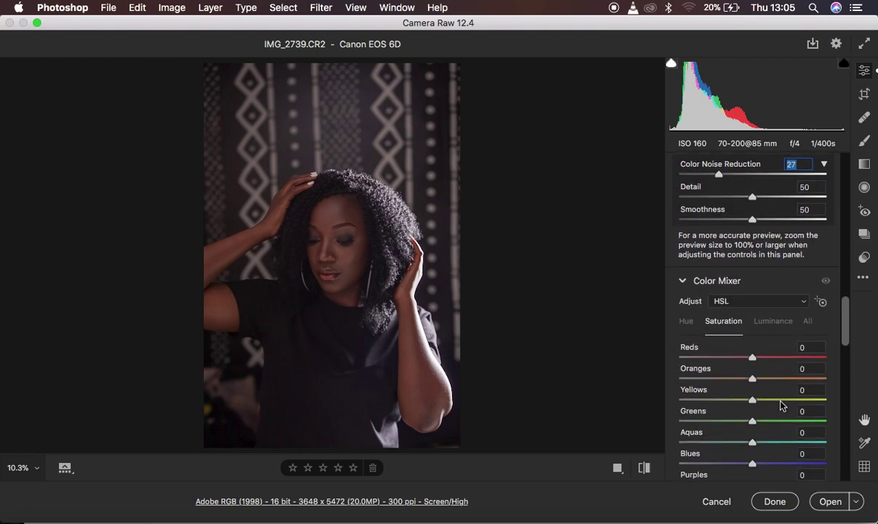
{"action": "left_click", "coordinate": [771, 325]}
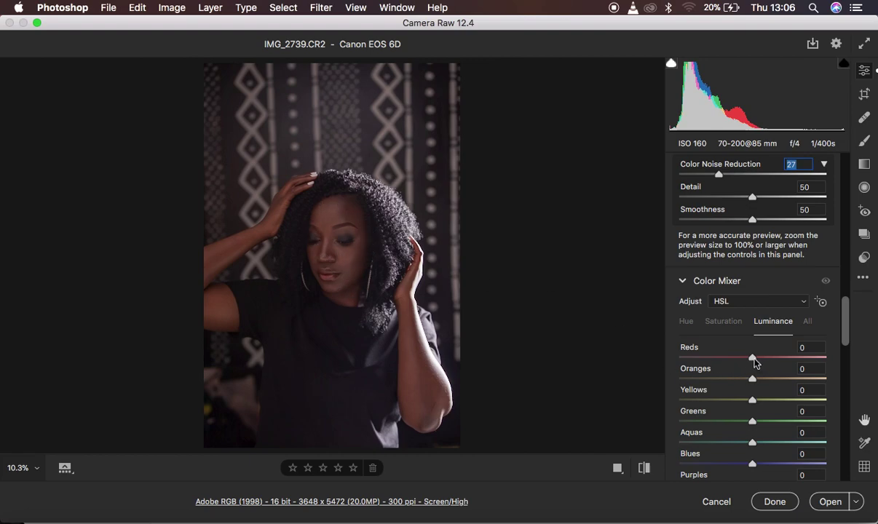
{"action": "left_click_drag", "start_coordinate": [753, 358], "coordinate": [845, 378]}
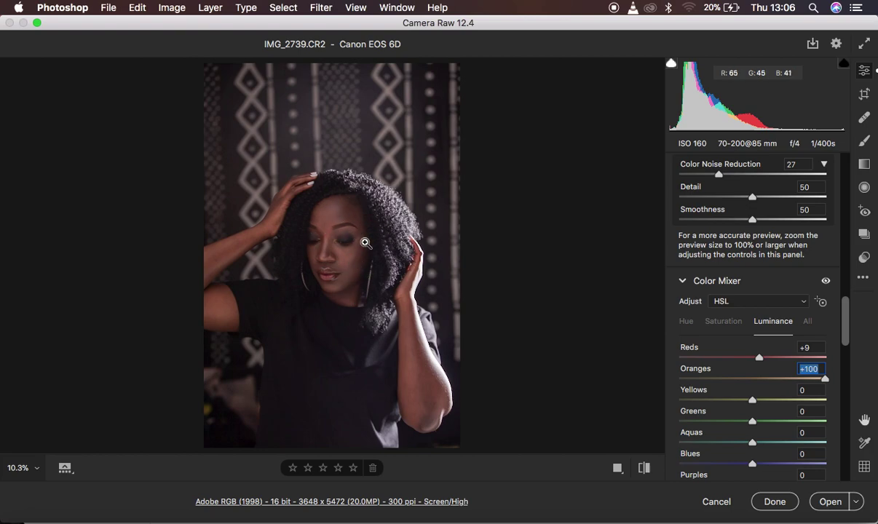
{"action": "left_click_drag", "start_coordinate": [813, 379], "coordinate": [765, 403]}
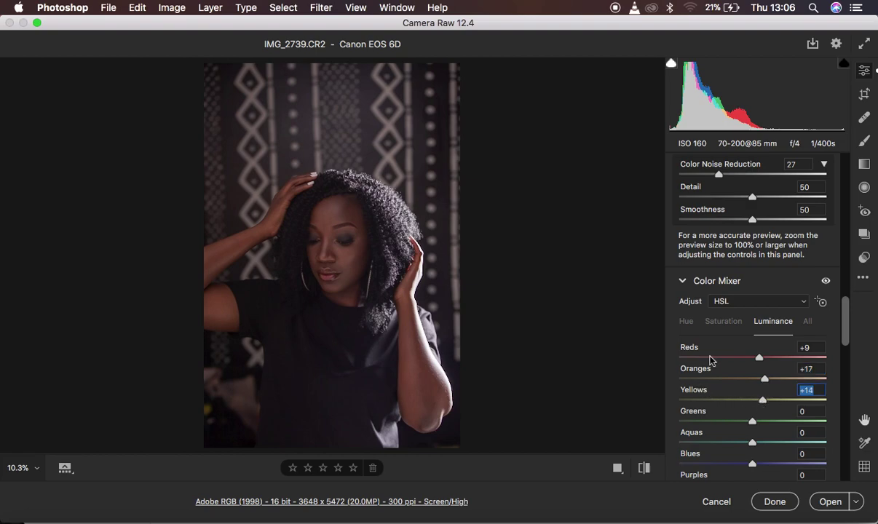
{"action": "left_click", "coordinate": [827, 283]}
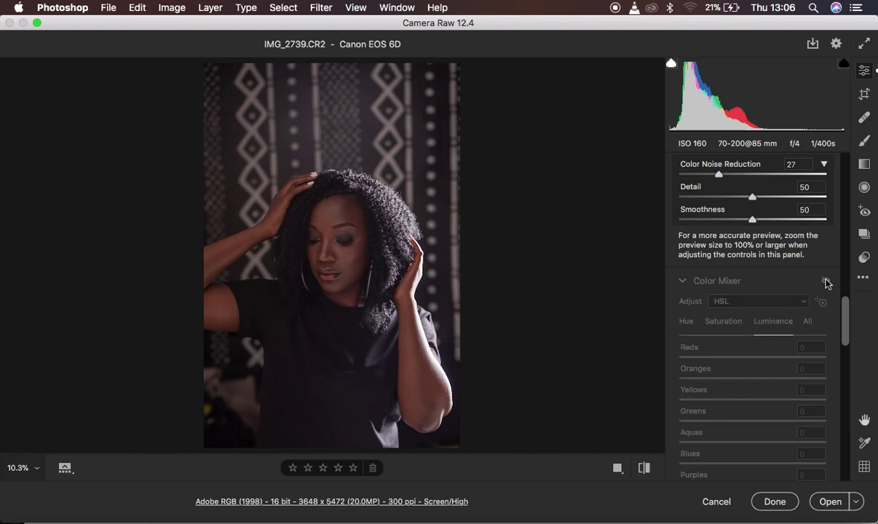
{"action": "left_click", "coordinate": [826, 282]}
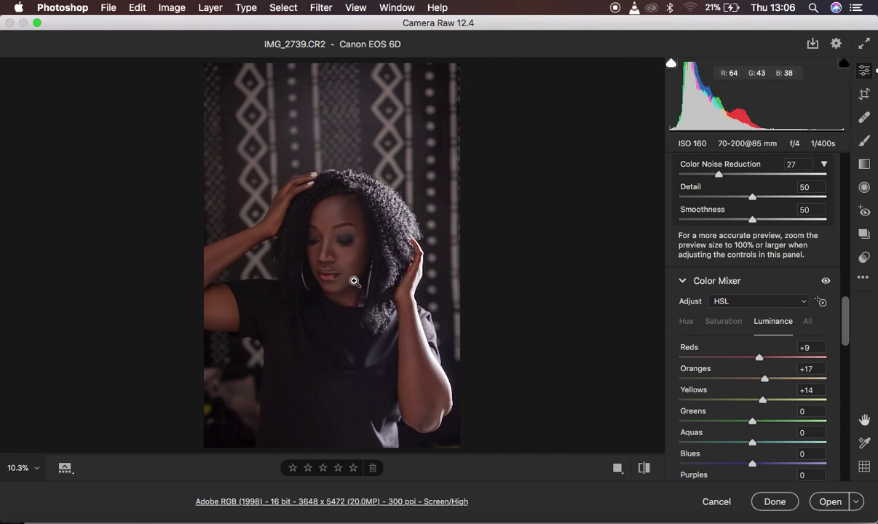
Warm the skin with HSL Saturation Oranges +10 and Hue values of Oranges +6 and Reds +3.
{"action": "left_click", "coordinate": [721, 324]}
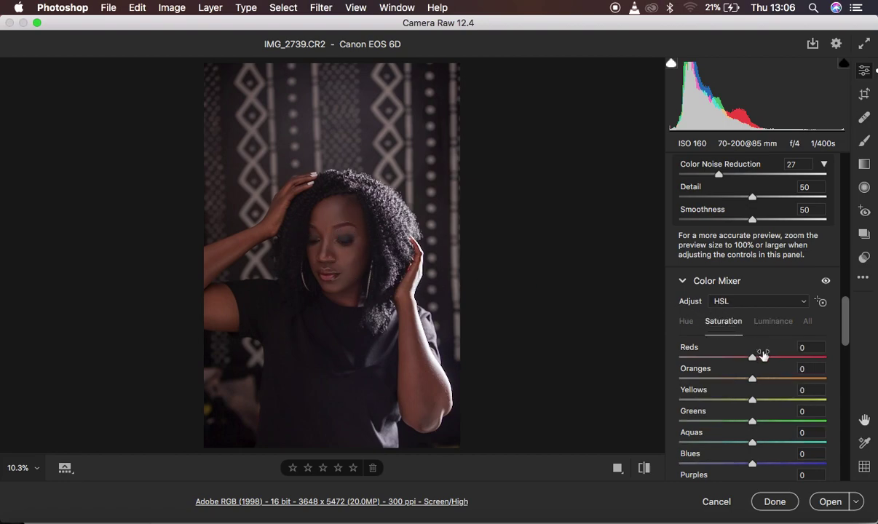
{"action": "left_click_drag", "start_coordinate": [754, 383], "coordinate": [762, 382]}
{"action": "left_click", "coordinate": [686, 321]}
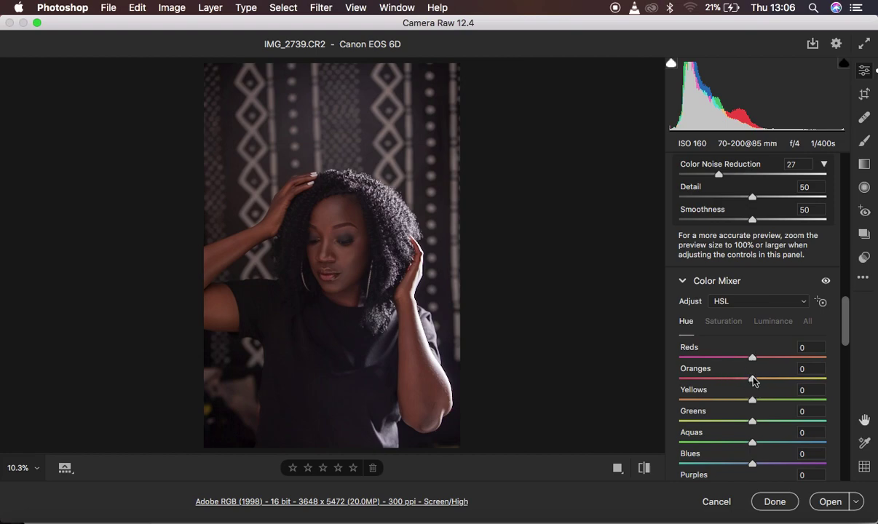
{"action": "left_click_drag", "start_coordinate": [755, 384], "coordinate": [755, 378]}
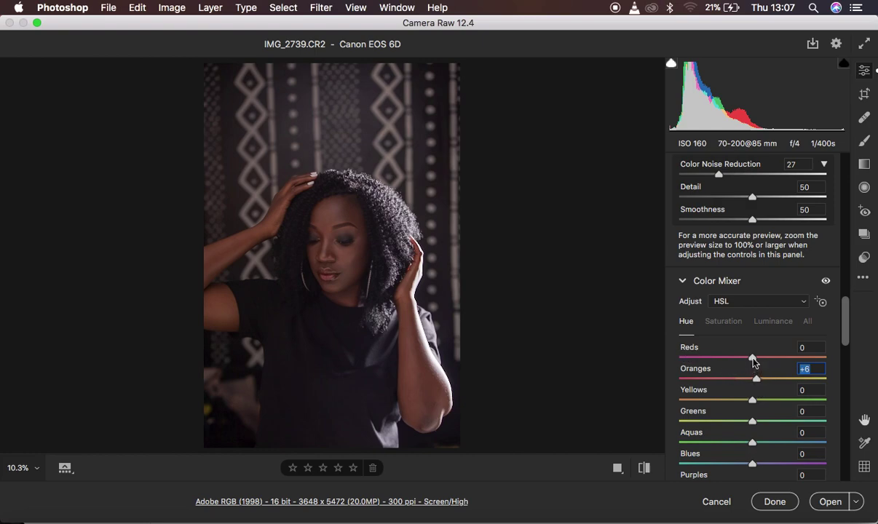
{"action": "left_click_drag", "start_coordinate": [753, 360], "coordinate": [755, 359]}
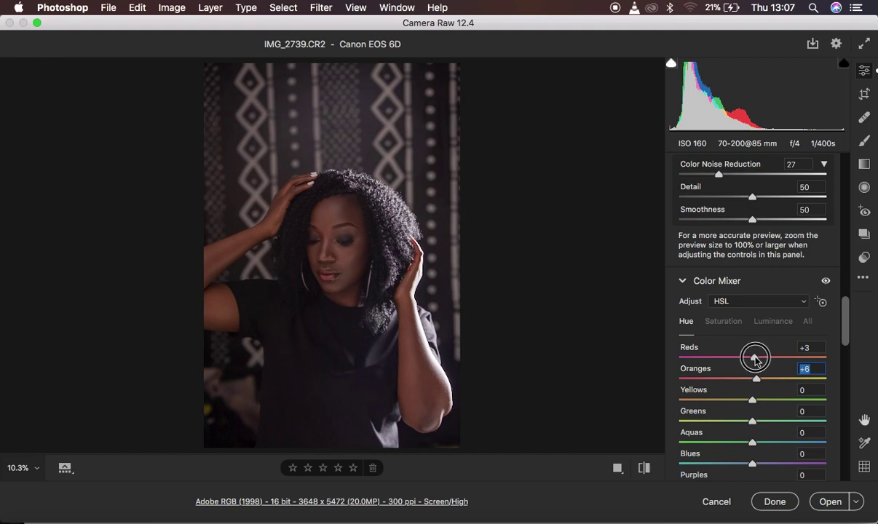
Reduce the HSL Saturation of the Reds to -4 and compare the portrait with the original.
{"action": "left_click", "coordinate": [728, 325]}
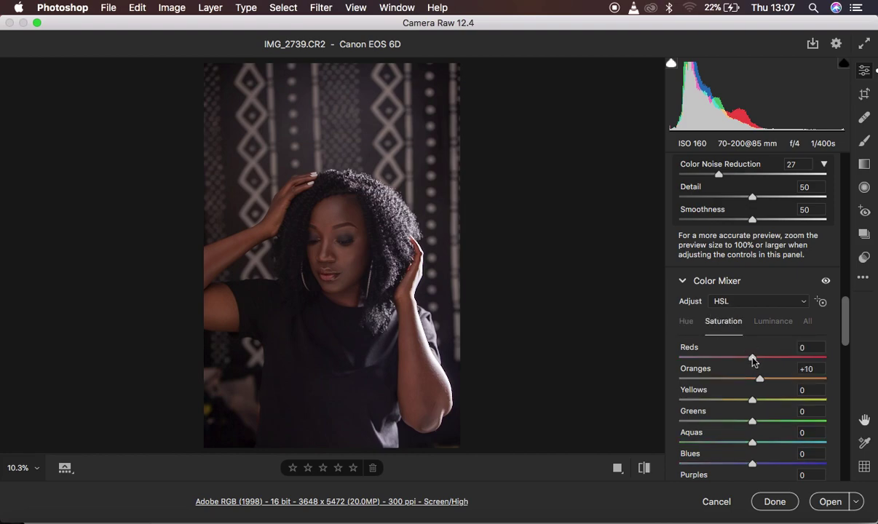
{"action": "left_click_drag", "start_coordinate": [754, 362], "coordinate": [750, 361]}
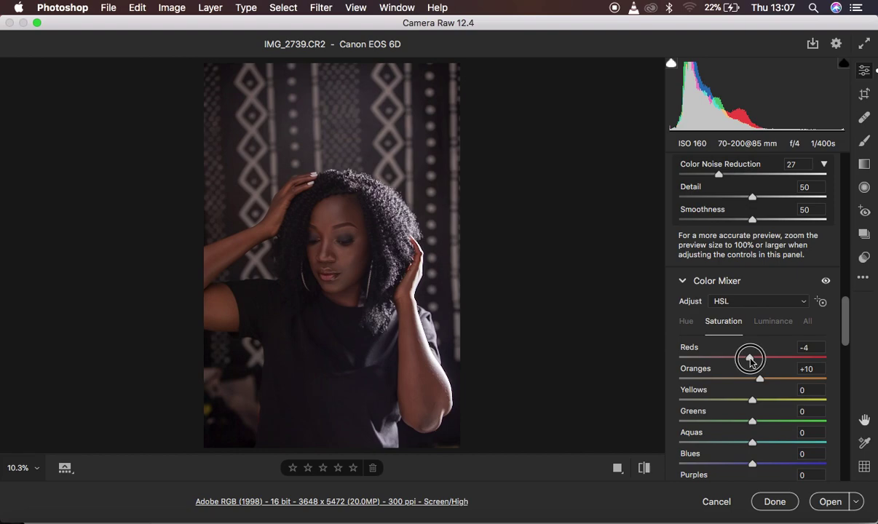
{"action": "left_click_drag", "start_coordinate": [750, 360], "coordinate": [750, 360]}
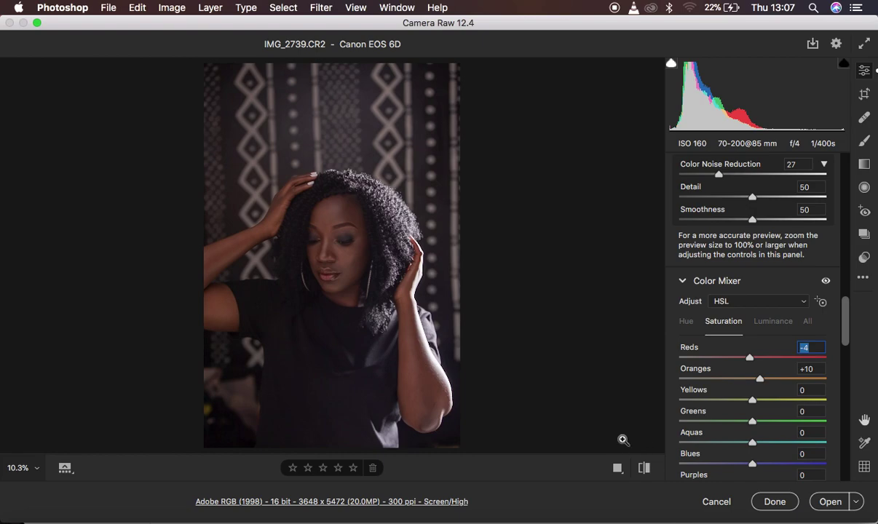
{"action": "left_click", "coordinate": [644, 468]}
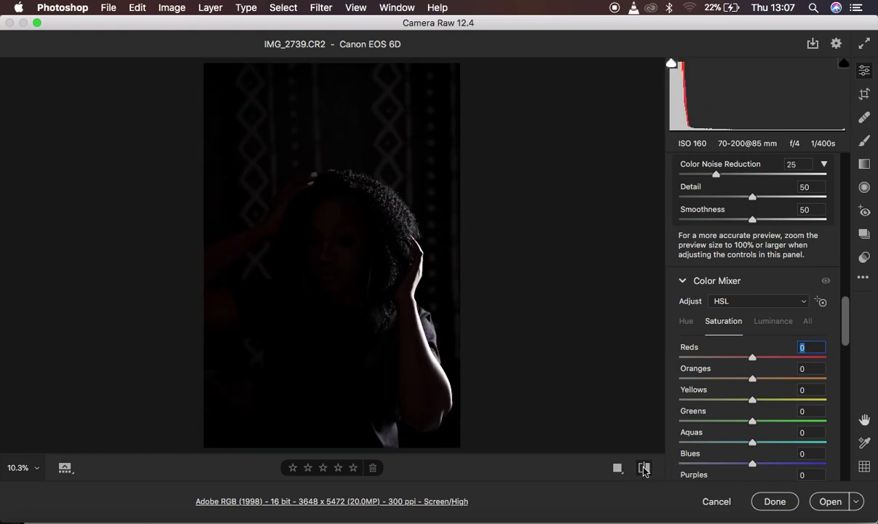
{"action": "left_click", "coordinate": [644, 469]}
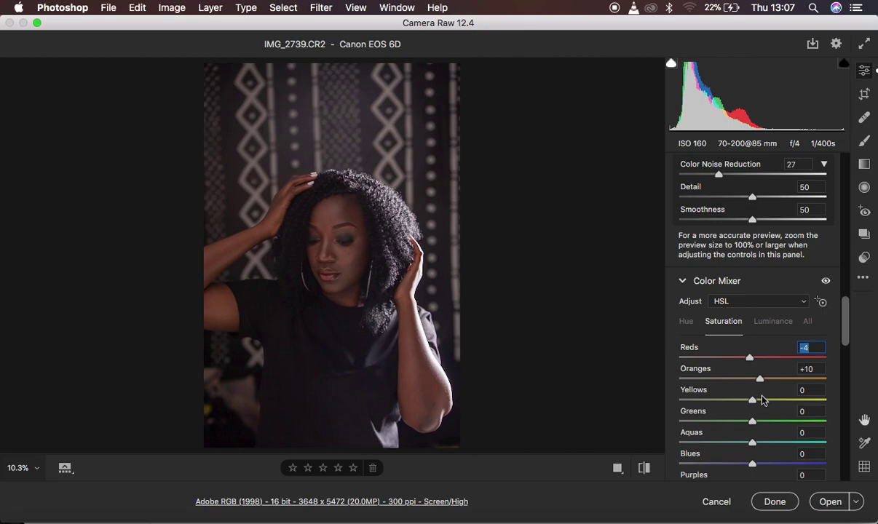
Tint the highlights with Split Toning using Hue 182 and Saturation 11.
{"action": "scroll", "coordinate": [762, 399], "scroll_direction": "up", "scroll_amount": 1}
{"action": "scroll", "coordinate": [762, 399], "scroll_direction": "down", "scroll_amount": 8}
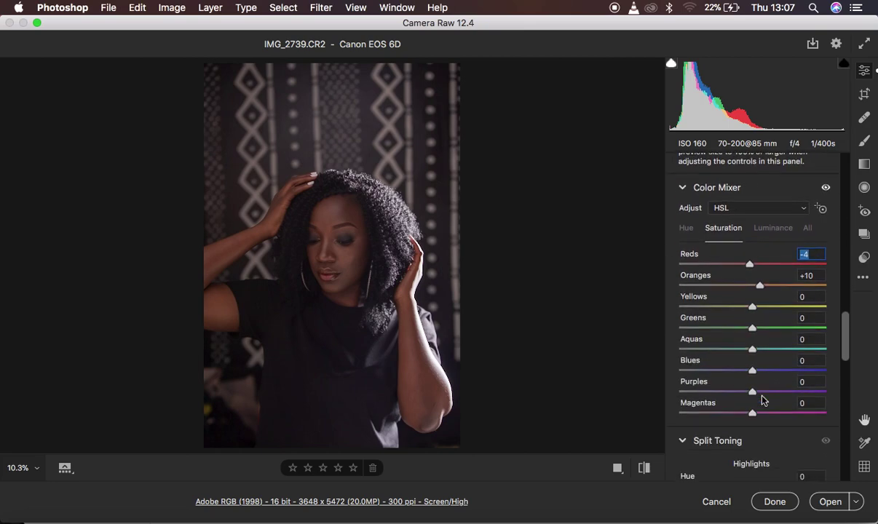
{"action": "scroll", "coordinate": [762, 399], "scroll_direction": "down", "scroll_amount": 1}
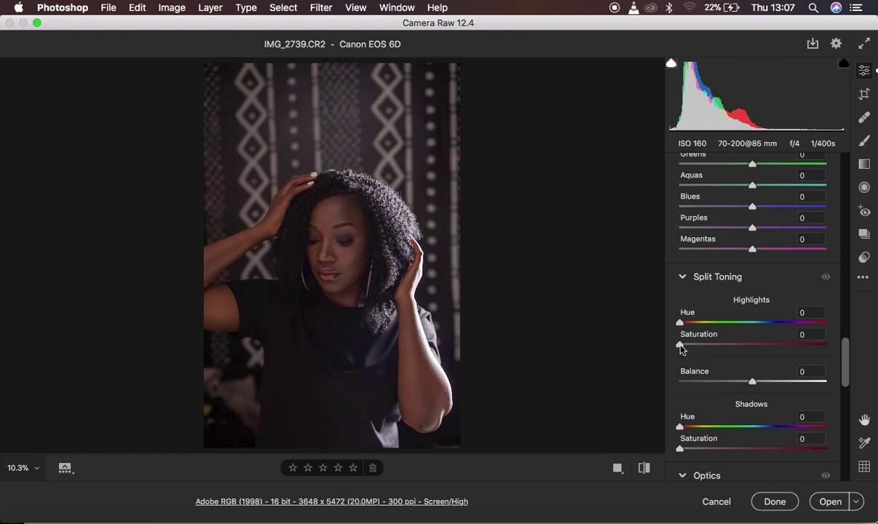
{"action": "left_click_drag", "start_coordinate": [680, 349], "coordinate": [727, 346]}
{"action": "left_click_drag", "start_coordinate": [683, 324], "coordinate": [755, 329]}
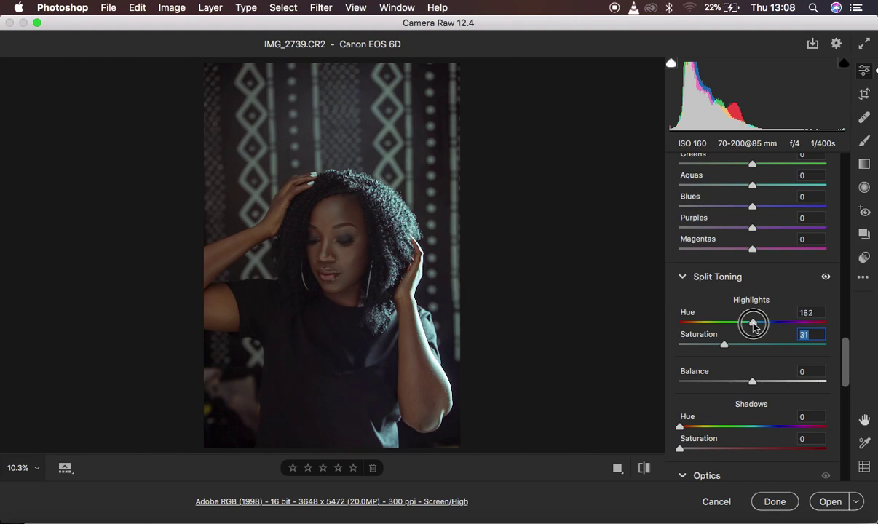
{"action": "left_click", "coordinate": [753, 327]}
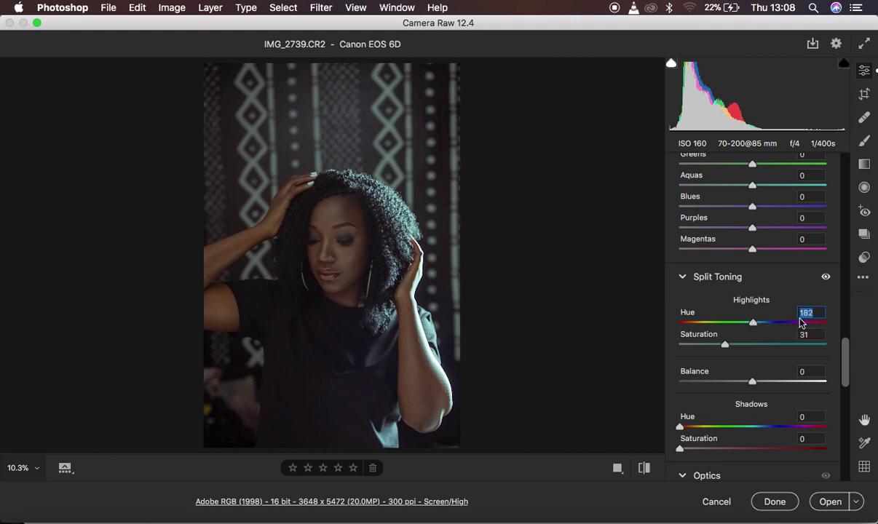
{"action": "left_click", "coordinate": [725, 345]}
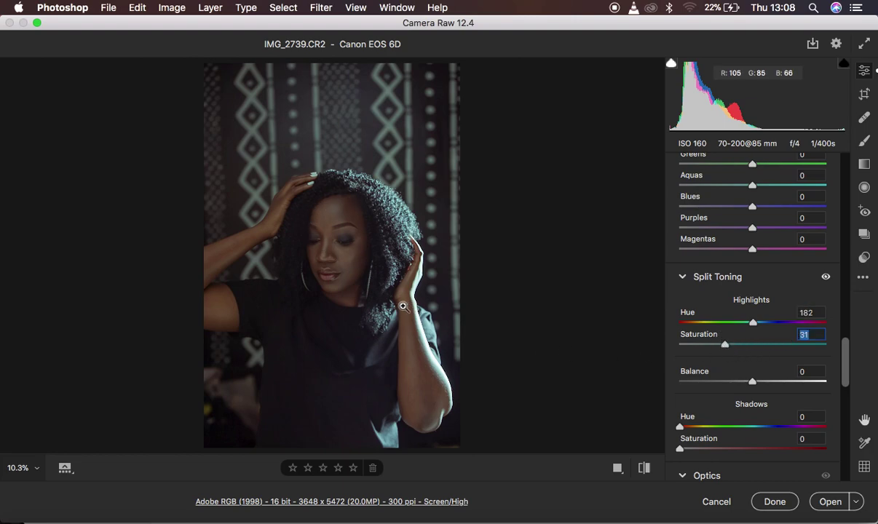
{"action": "left_click_drag", "start_coordinate": [728, 350], "coordinate": [701, 349]}
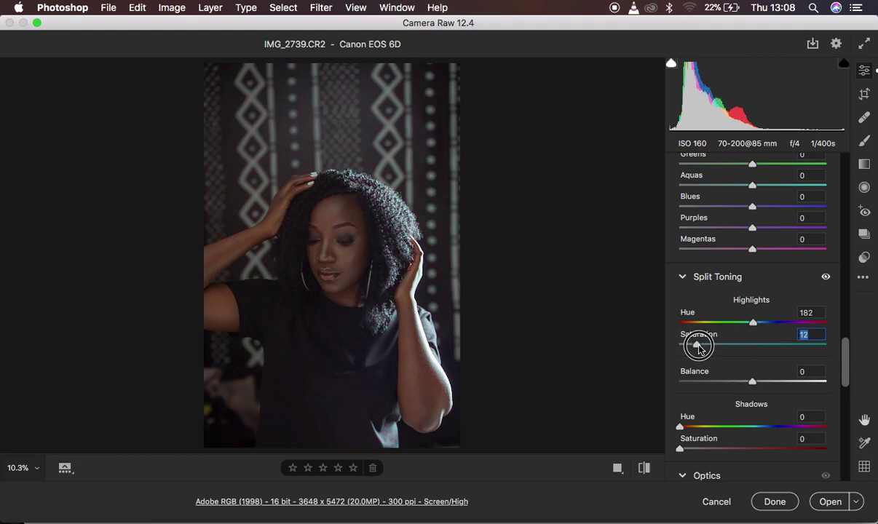
{"action": "left_click_drag", "start_coordinate": [701, 348], "coordinate": [700, 348]}
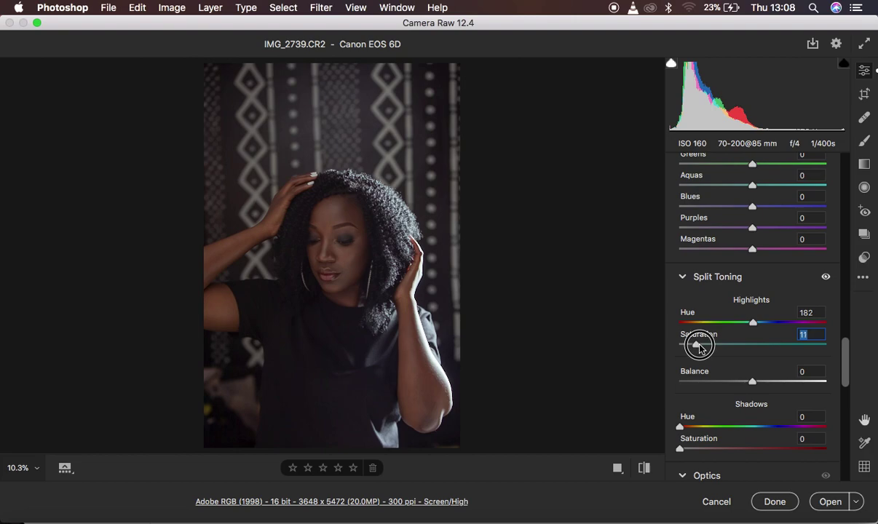
Lower the Basic tone values to Highlights -66 and Whites -61.
{"action": "left_click", "coordinate": [845, 360]}
{"action": "left_click_drag", "start_coordinate": [844, 360], "coordinate": [835, 161]}
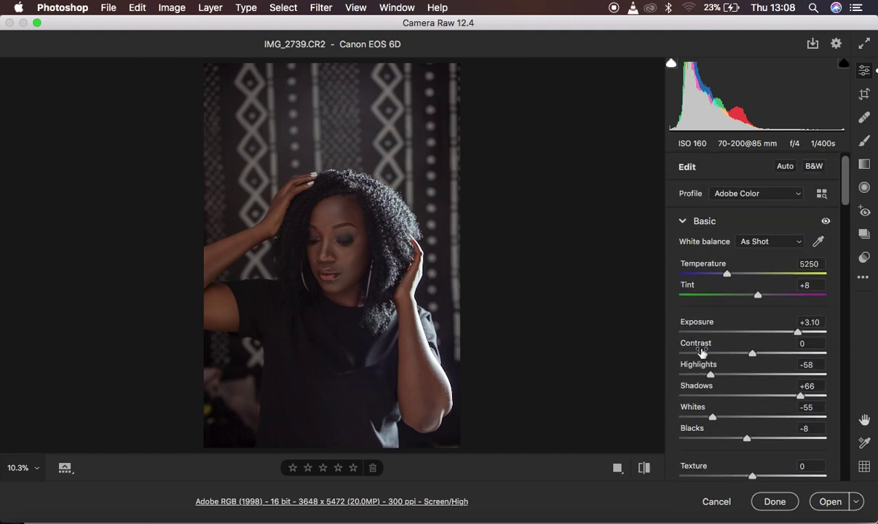
{"action": "left_click_drag", "start_coordinate": [711, 374], "coordinate": [703, 373]}
{"action": "left_click_drag", "start_coordinate": [712, 417], "coordinate": [707, 416]}
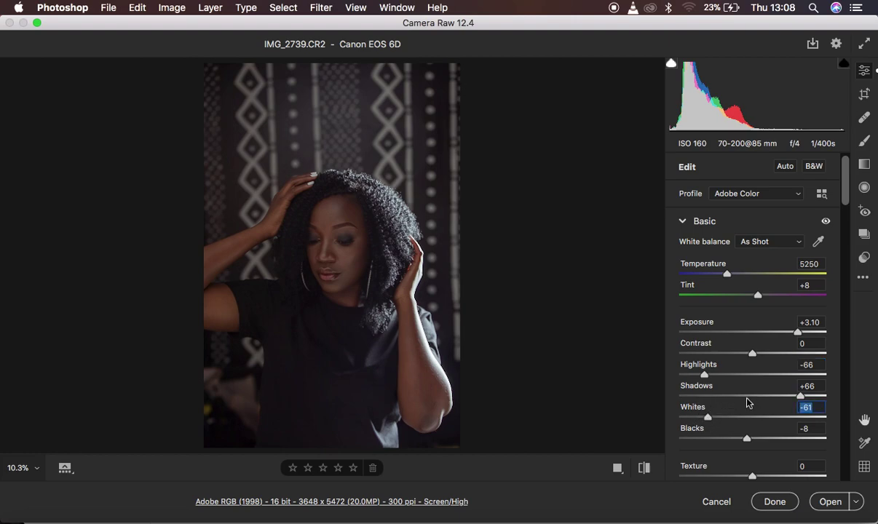
Raise the Contrast to +5 and the Exposure to +3.30.
{"action": "left_click_drag", "start_coordinate": [753, 354], "coordinate": [756, 354]}
{"action": "left_click_drag", "start_coordinate": [797, 331], "coordinate": [801, 334]}
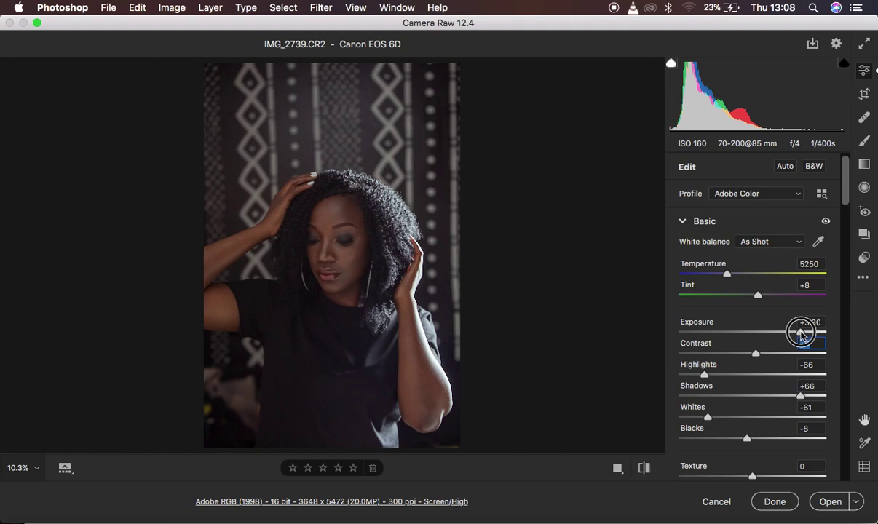
{"action": "left_click_drag", "start_coordinate": [800, 334], "coordinate": [800, 333]}
{"action": "key", "text": "shift+Tab"}
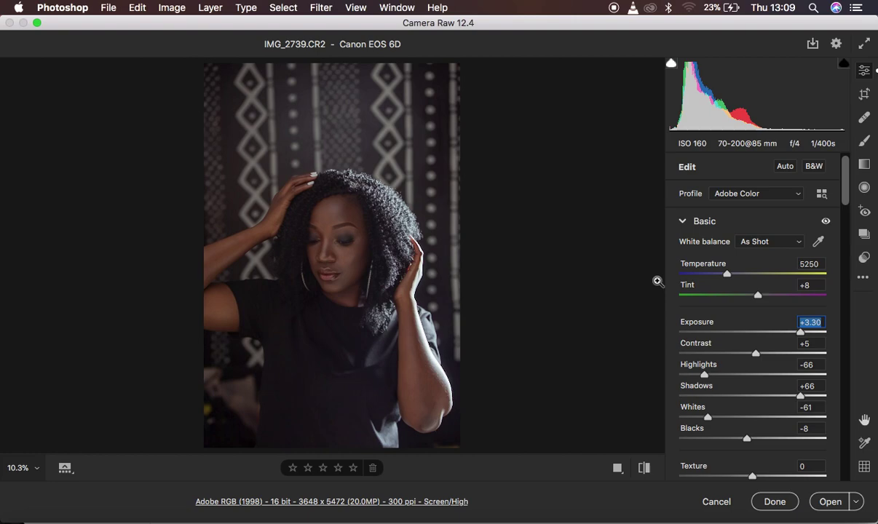
Fine-tune the white balance with Temperature 5250 and Tint +6.
{"action": "left_click", "coordinate": [727, 274]}
{"action": "left_click_drag", "start_coordinate": [729, 276], "coordinate": [728, 276]}
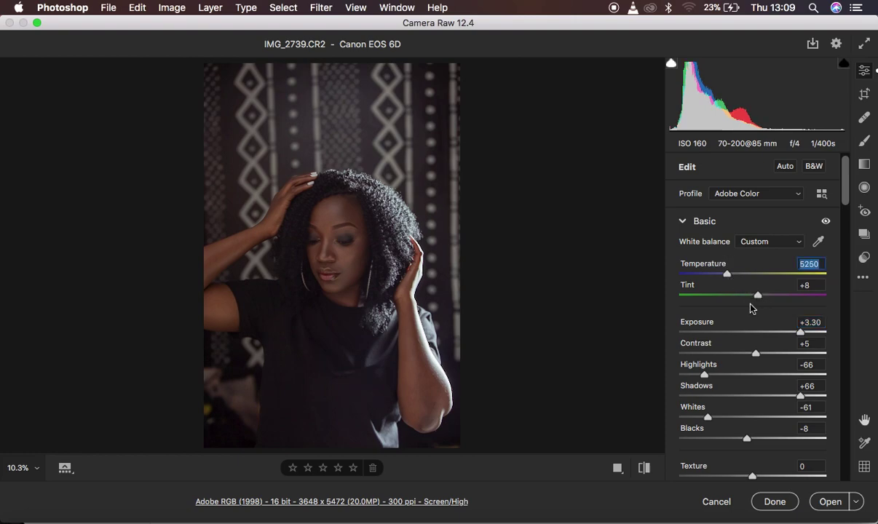
{"action": "left_click_drag", "start_coordinate": [758, 299], "coordinate": [755, 297]}
Compare the edited portrait with the original by switching repeatedly between the before and after views.
{"action": "left_click", "coordinate": [644, 468]}
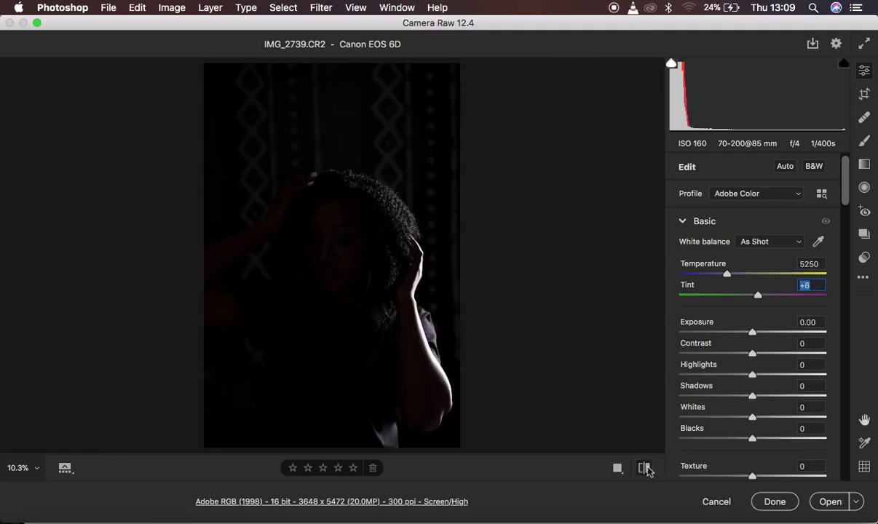
{"action": "left_click", "coordinate": [645, 469]}
{"action": "left_click", "coordinate": [645, 469]}
{"action": "left_click", "coordinate": [646, 469]}
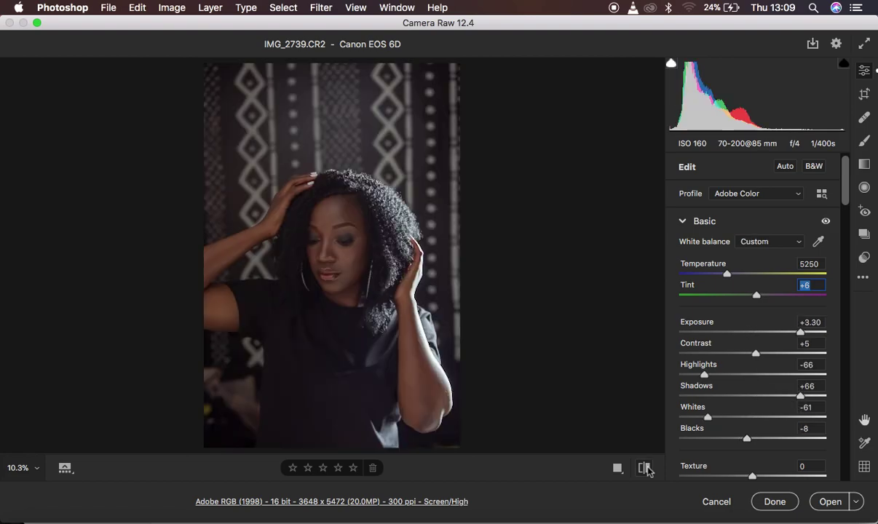
{"action": "left_click", "coordinate": [646, 469]}
{"action": "left_click", "coordinate": [646, 470]}
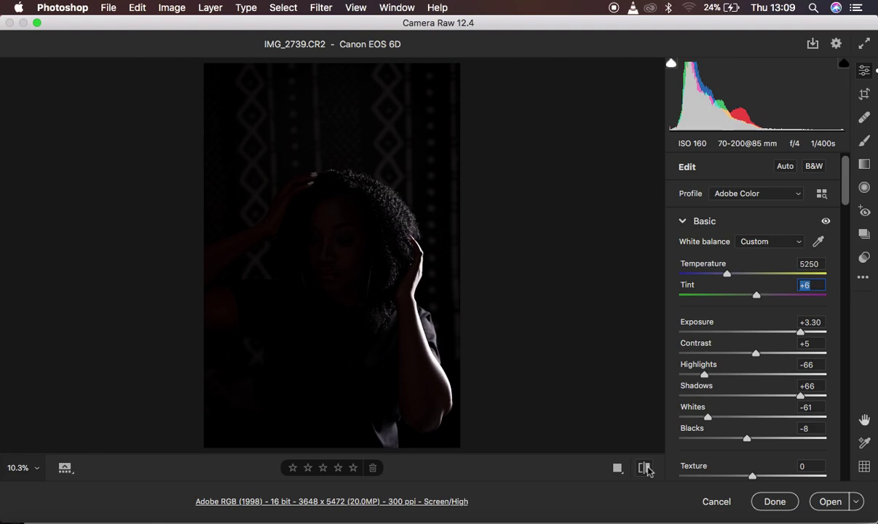